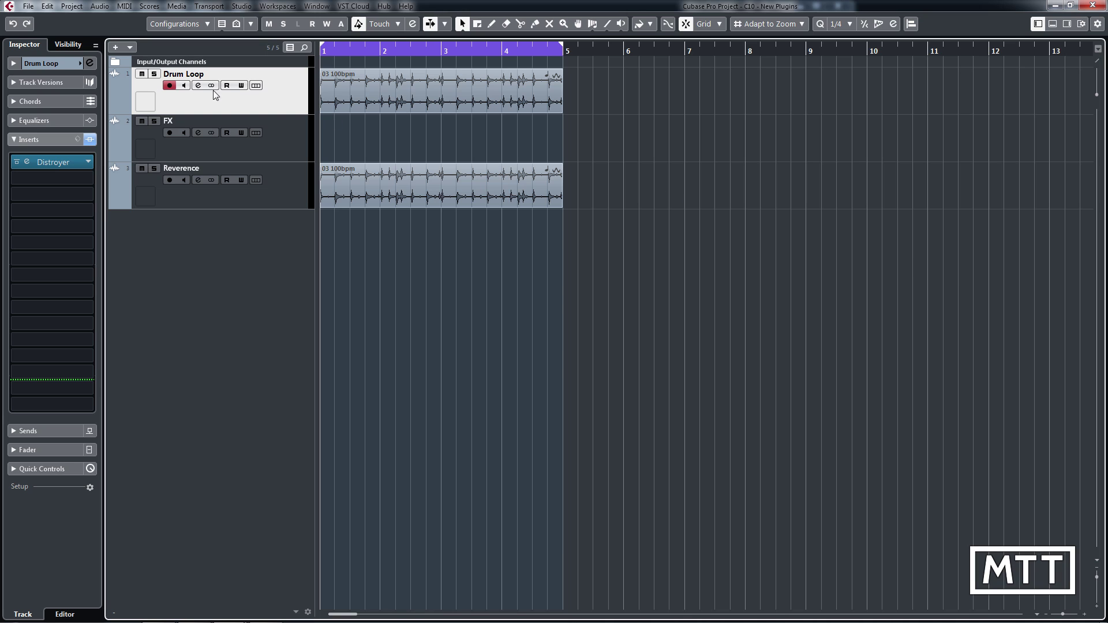
Mute the Reverence and FX tracks and bypass the Distroyer insert on the Drum Loop track
{"action": "left_click", "coordinate": [142, 168]}
{"action": "left_click", "coordinate": [141, 121]}
{"action": "left_click", "coordinate": [17, 161]}
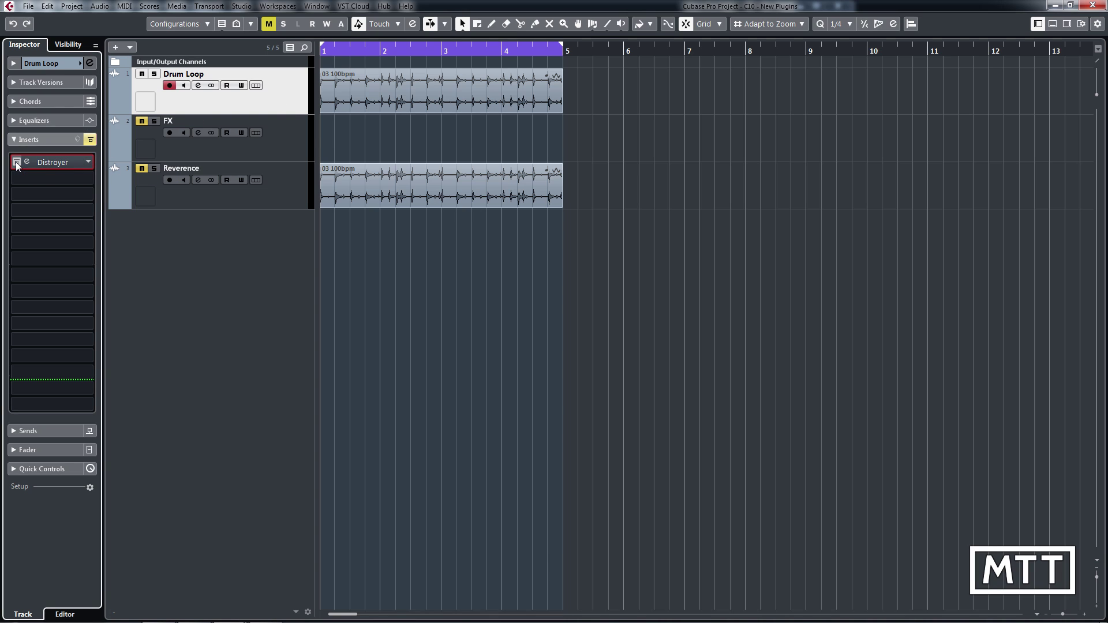
Enlarge the Drum Loop track's height and magnify the timeline so the four-bar waveform is easier to inspect
{"action": "key", "text": "h"}
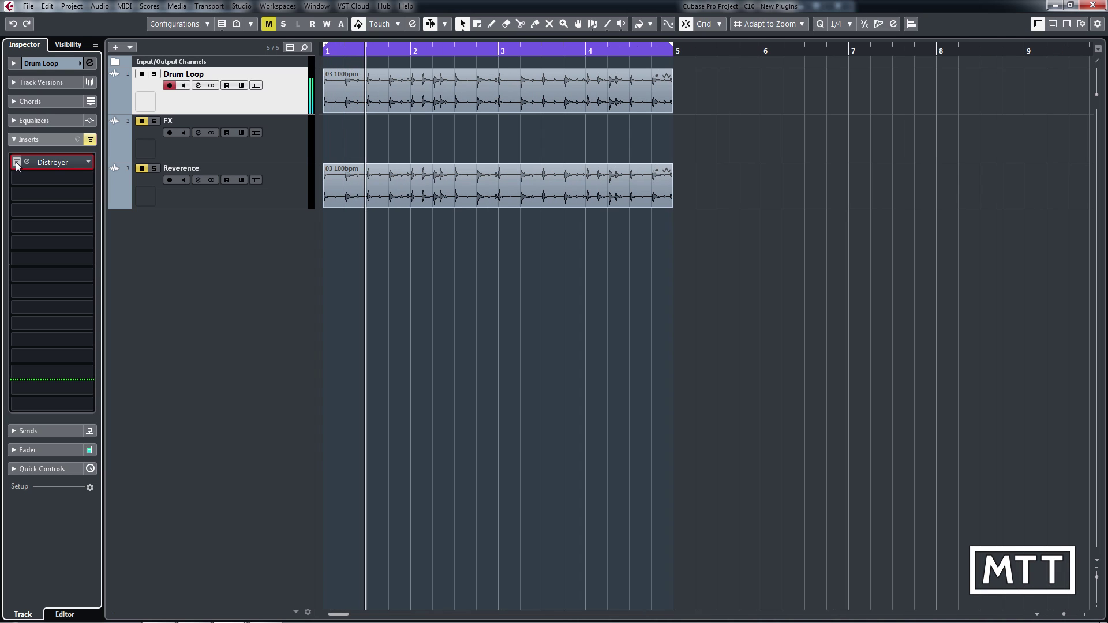
{"action": "left_click_drag", "start_coordinate": [277, 114], "coordinate": [285, 227]}
{"action": "key", "text": "h"}
{"action": "key", "text": "h"}
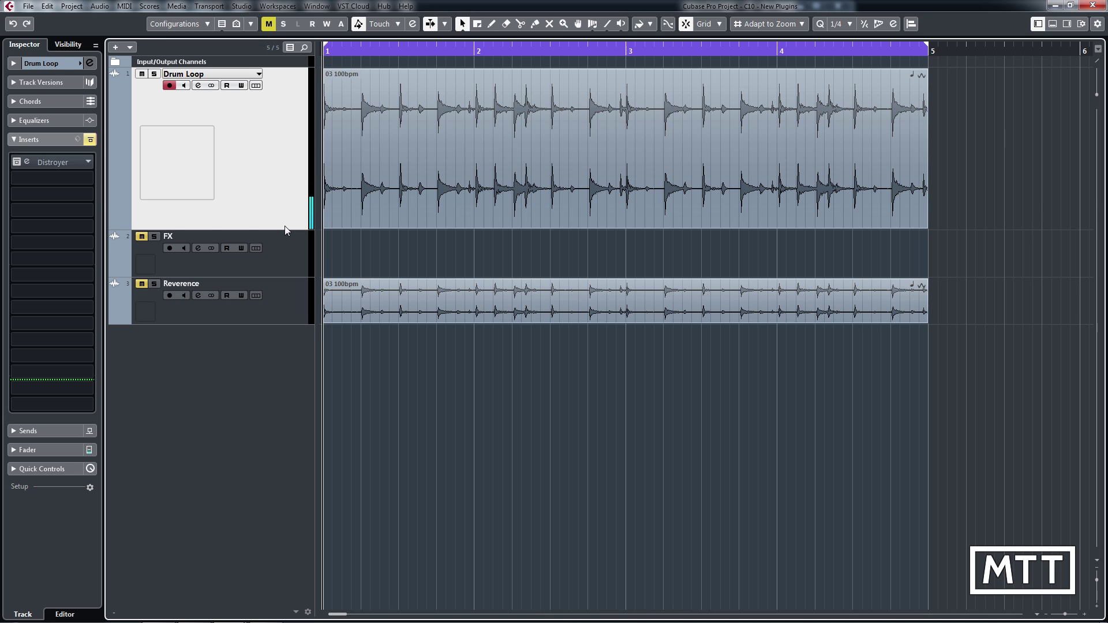
Reactivate the Distroyer insert, open its editor and set both Boost and Drive to 0.0
{"action": "left_click", "coordinate": [18, 164]}
{"action": "left_click", "coordinate": [27, 162]}
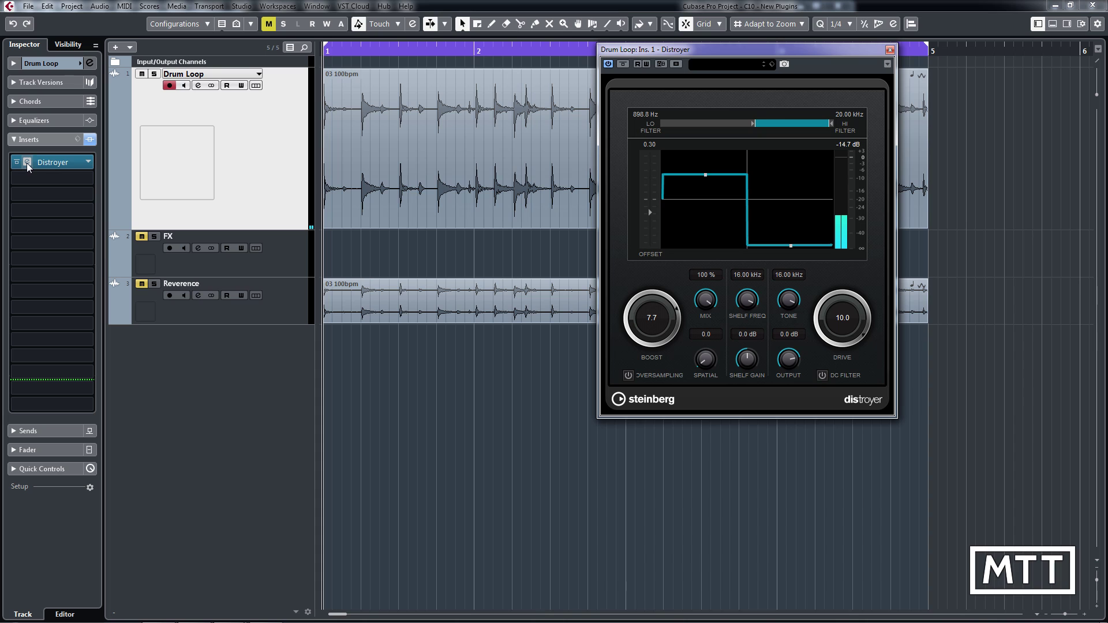
{"action": "left_click_drag", "start_coordinate": [798, 48], "coordinate": [623, 106]}
{"action": "left_click_drag", "start_coordinate": [451, 372], "coordinate": [508, 497]}
{"action": "left_click_drag", "start_coordinate": [700, 373], "coordinate": [639, 490]}
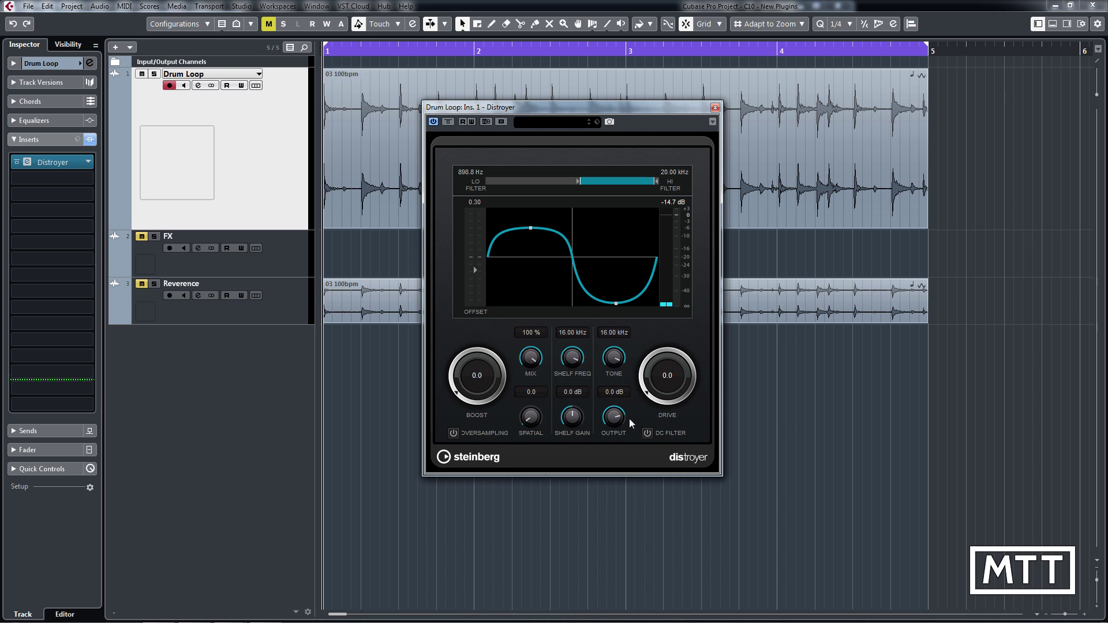
Set Distroyer's Lo filter to 20.0 Hz and its Mix to 50%
{"action": "left_click_drag", "start_coordinate": [578, 183], "coordinate": [490, 182]}
{"action": "left_click_drag", "start_coordinate": [526, 362], "coordinate": [518, 397]}
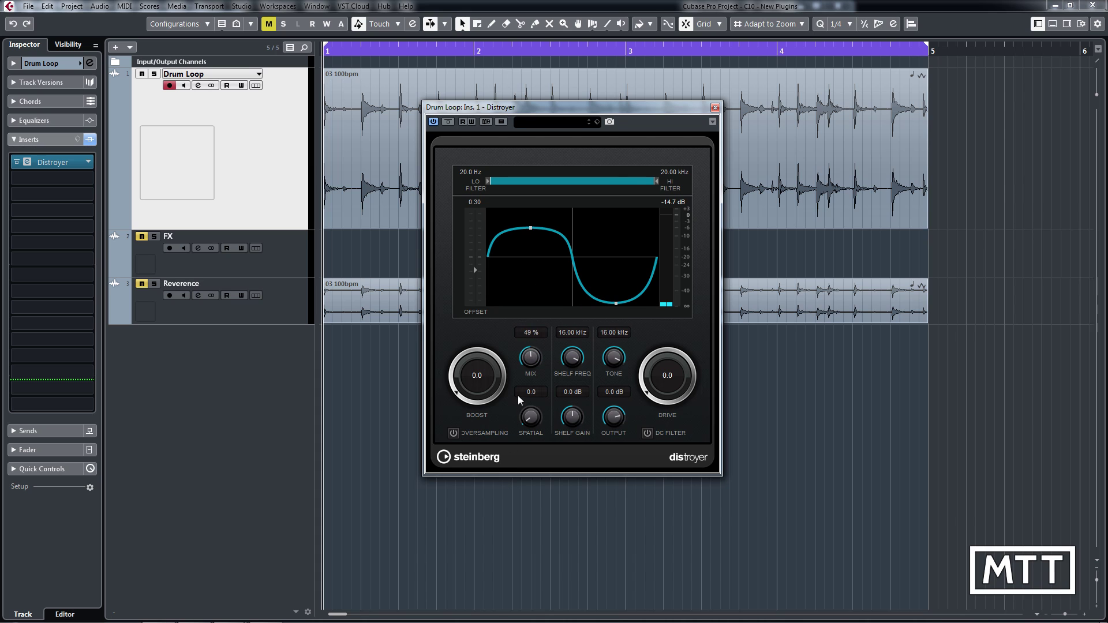
{"action": "left_click", "coordinate": [534, 334]}
{"action": "type", "text": "50"}
{"action": "key", "text": "Return"}
Play the loop while setting Distroyer's Drive to 5.6 and adjusting the curve's Offset to 0.01
{"action": "key", "text": "space"}
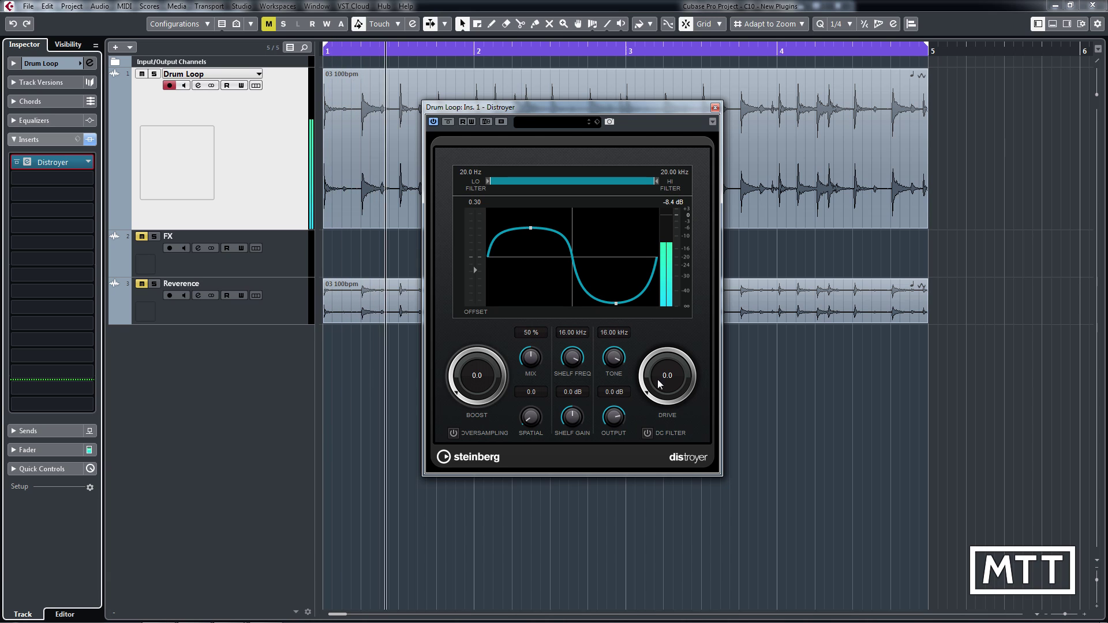
{"action": "left_click_drag", "start_coordinate": [656, 379], "coordinate": [660, 334]}
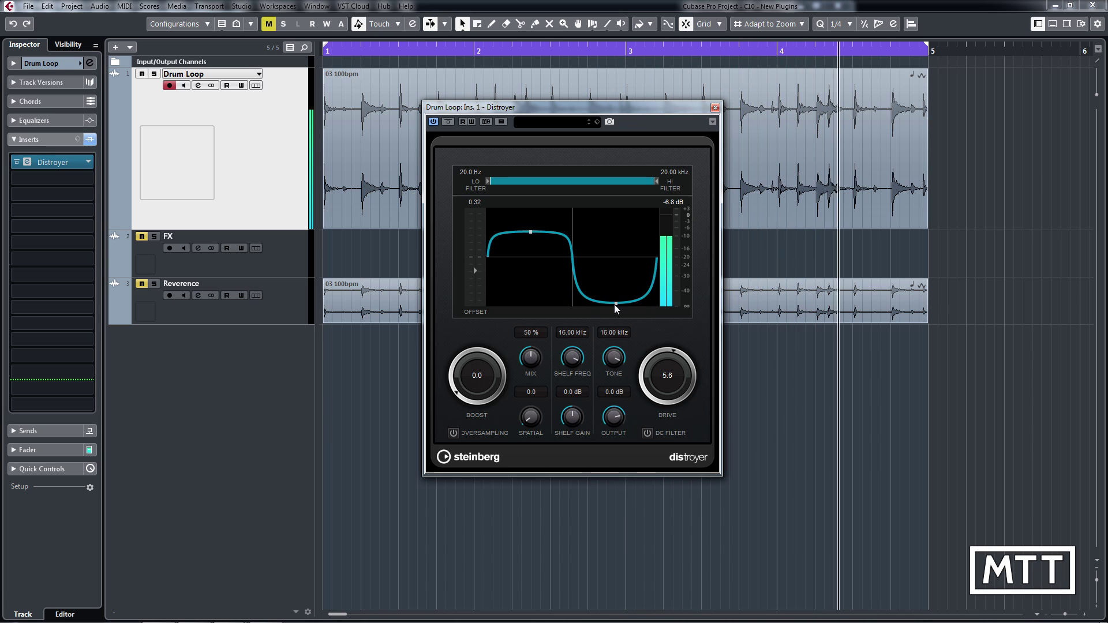
{"action": "left_click_drag", "start_coordinate": [614, 303], "coordinate": [617, 309]}
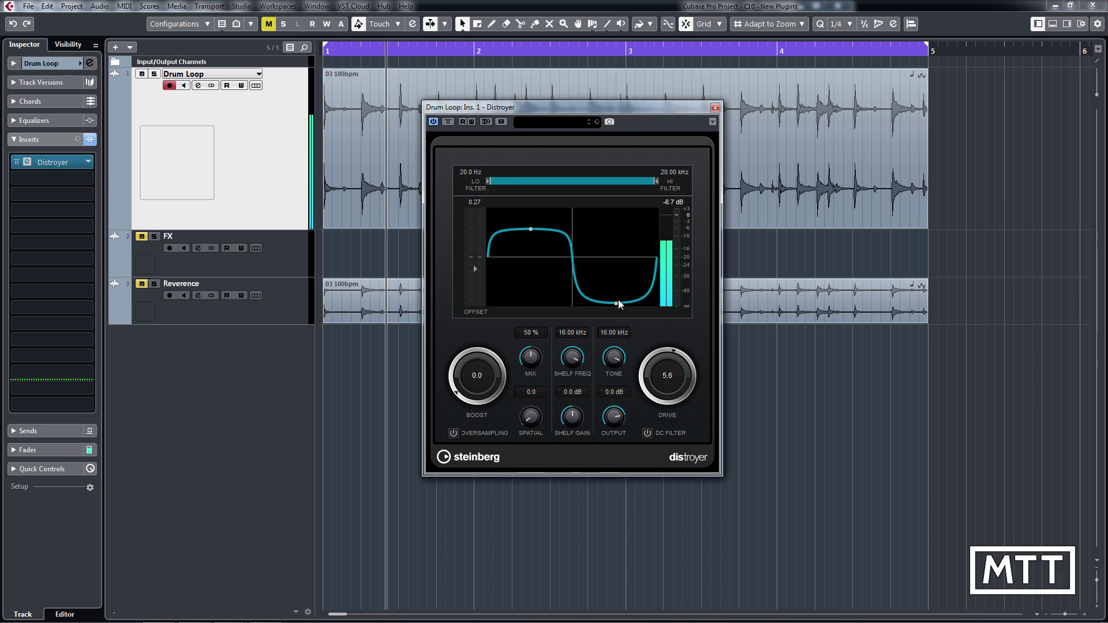
{"action": "left_click_drag", "start_coordinate": [475, 278], "coordinate": [483, 255]}
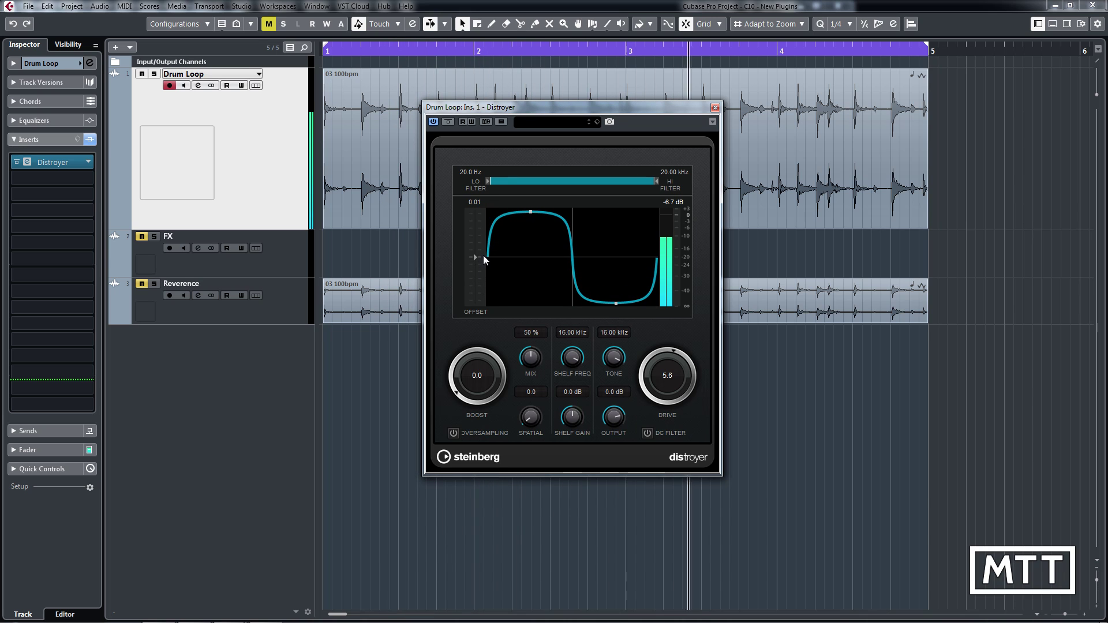
Audition Distroyer with Drive at 10.0, 4.5 and again 10.0 while lowering the Mix to 16% and finally 7%
{"action": "left_click_drag", "start_coordinate": [648, 382], "coordinate": [660, 318]}
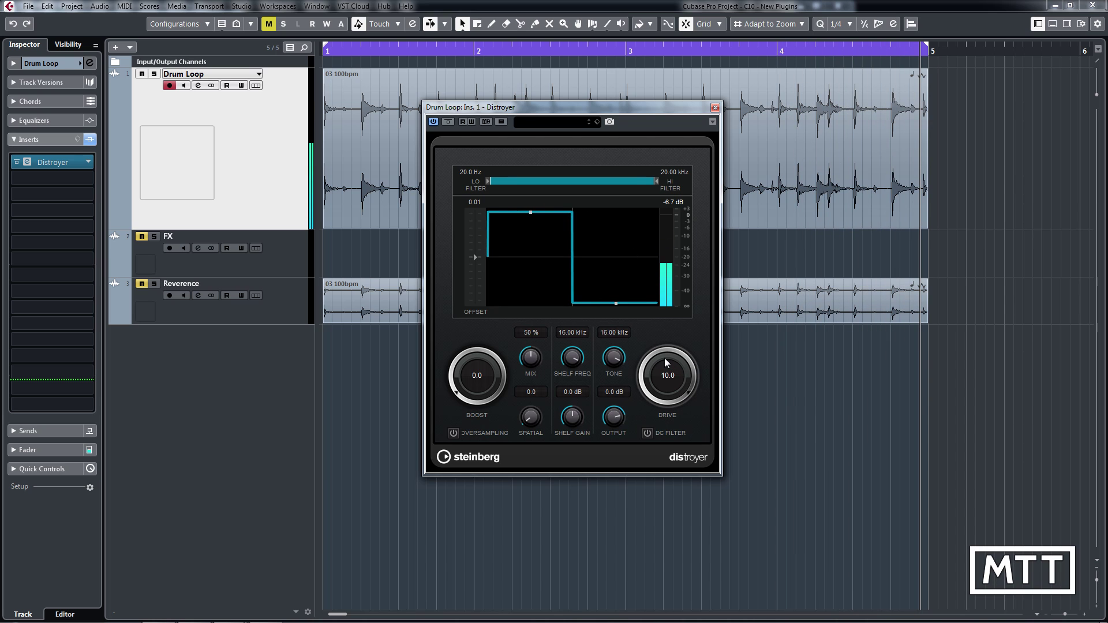
{"action": "left_click_drag", "start_coordinate": [664, 358], "coordinate": [645, 410]}
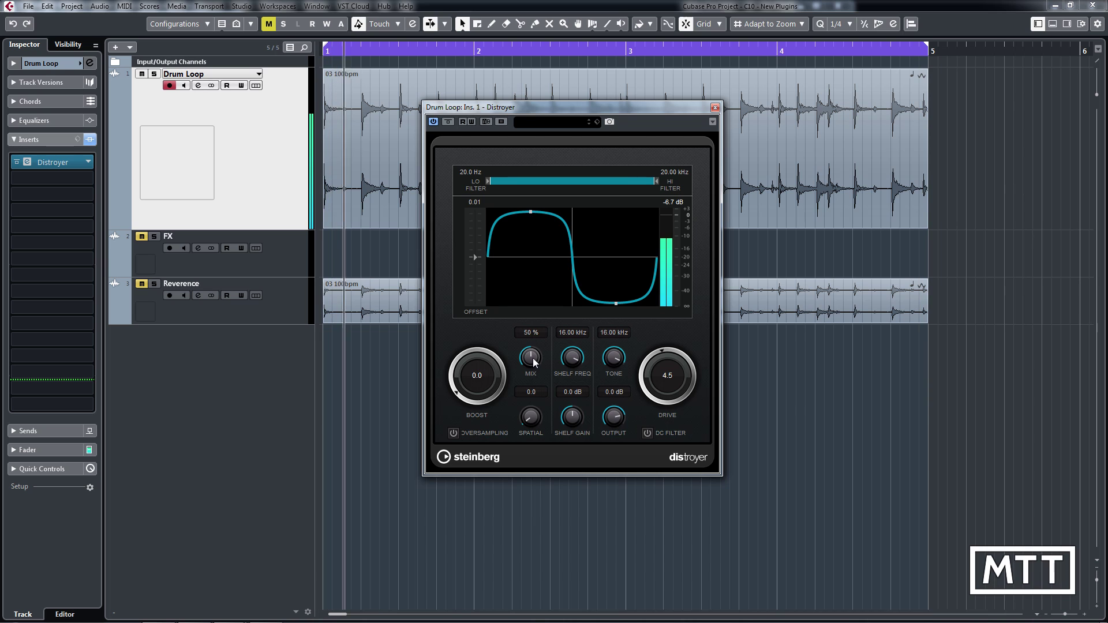
{"action": "left_click_drag", "start_coordinate": [536, 362], "coordinate": [532, 449]}
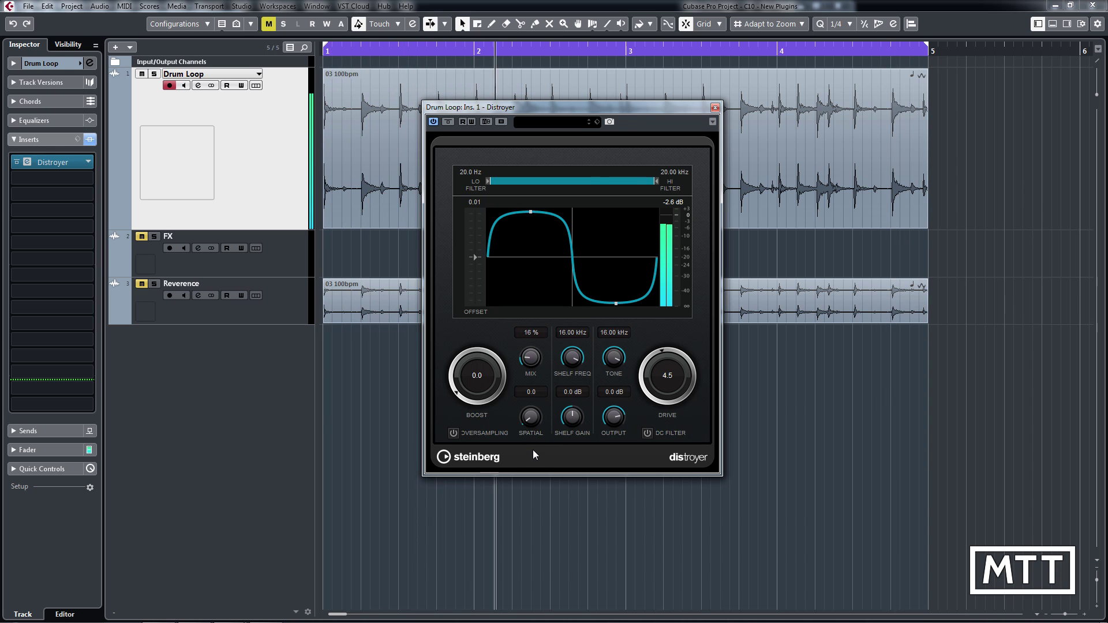
{"action": "left_click_drag", "start_coordinate": [670, 386], "coordinate": [670, 261]}
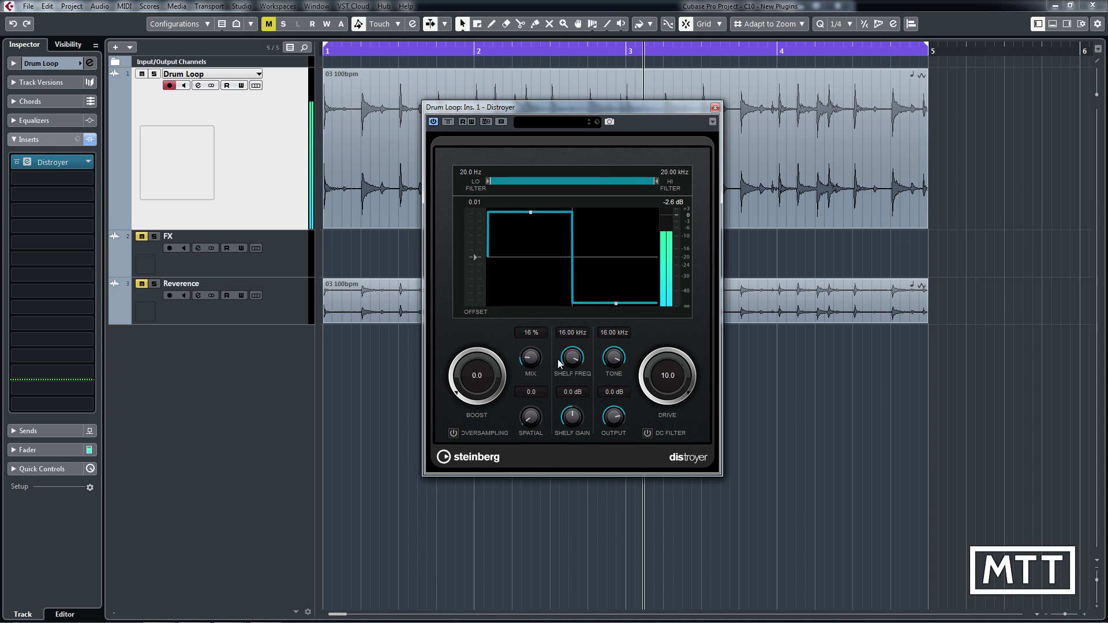
{"action": "left_click_drag", "start_coordinate": [529, 359], "coordinate": [527, 372]}
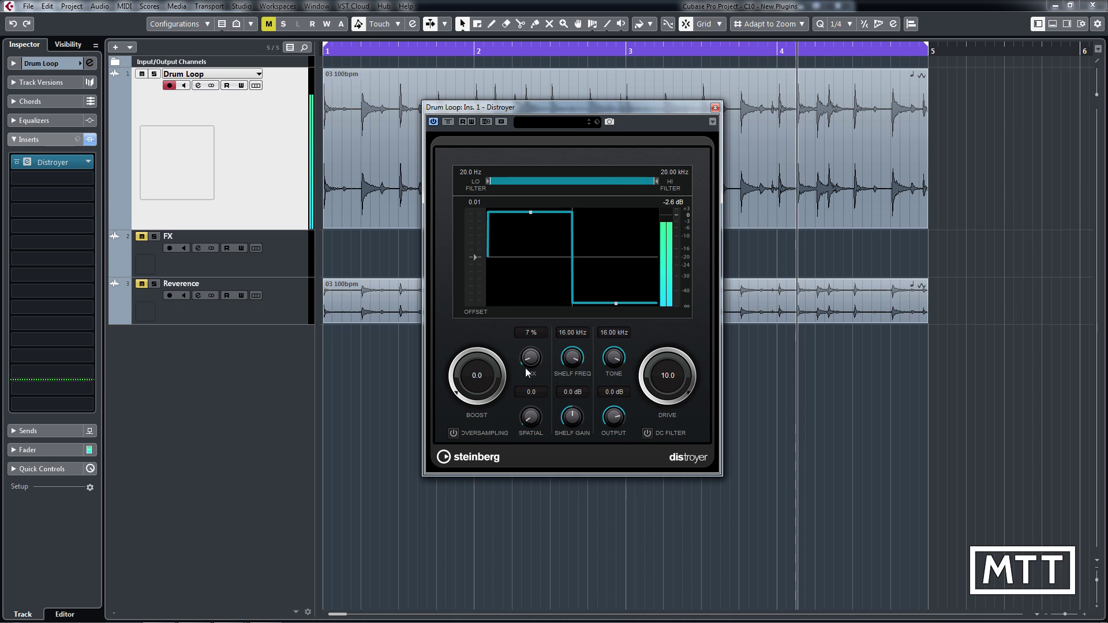
Audition a gentler Drive of 2.0 with the Mix at 85% and at 55%
{"action": "left_click_drag", "start_coordinate": [647, 378], "coordinate": [629, 419]}
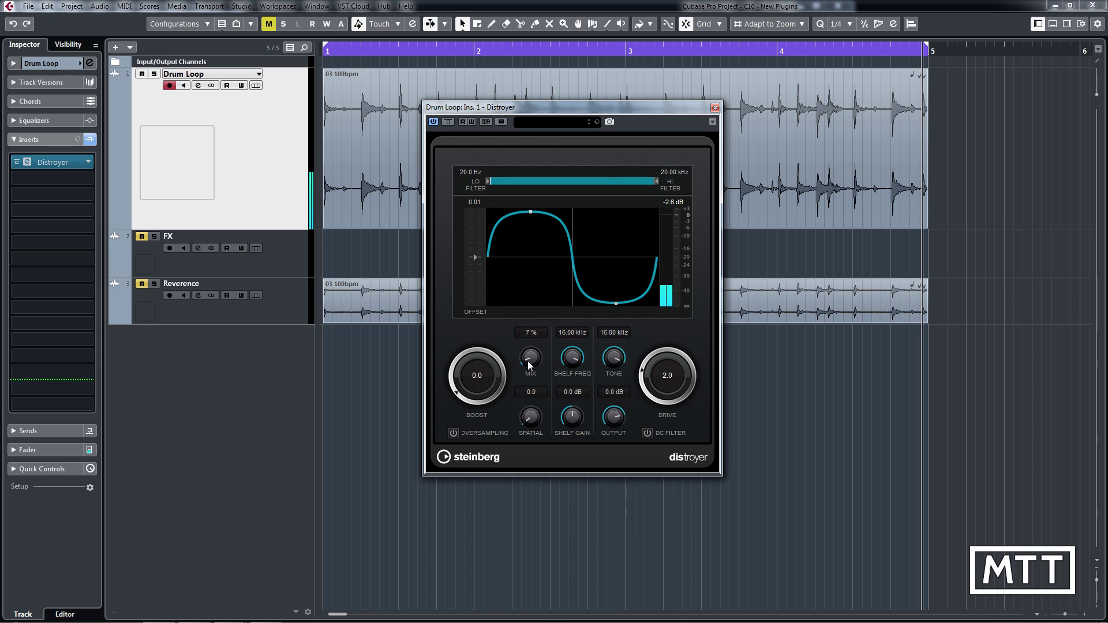
{"action": "left_click_drag", "start_coordinate": [529, 357], "coordinate": [527, 341]}
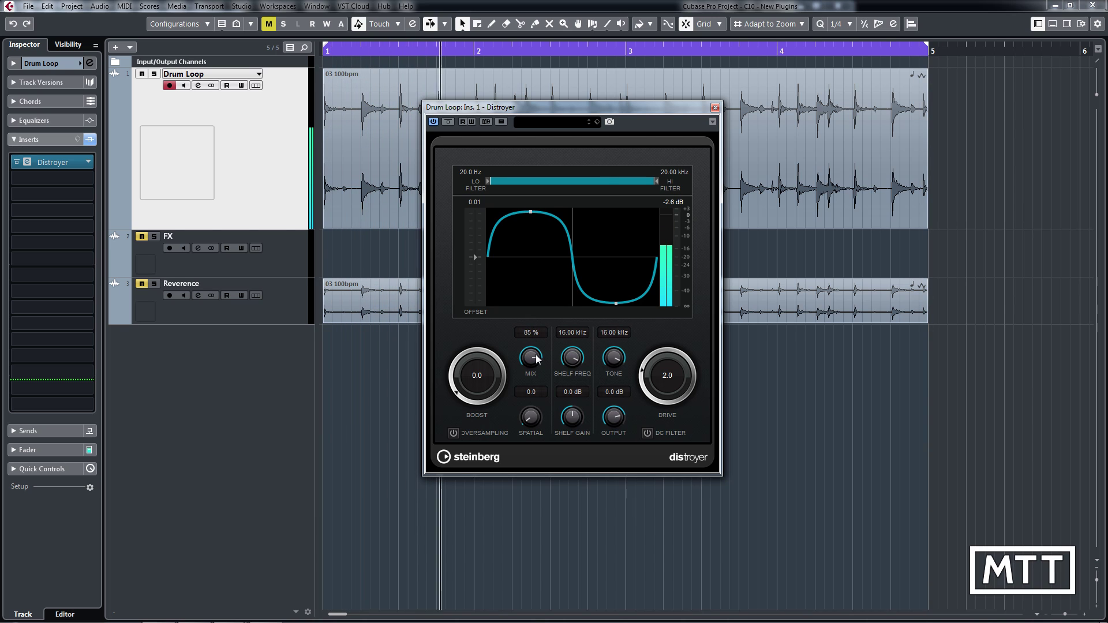
{"action": "left_click_drag", "start_coordinate": [529, 360], "coordinate": [529, 389]}
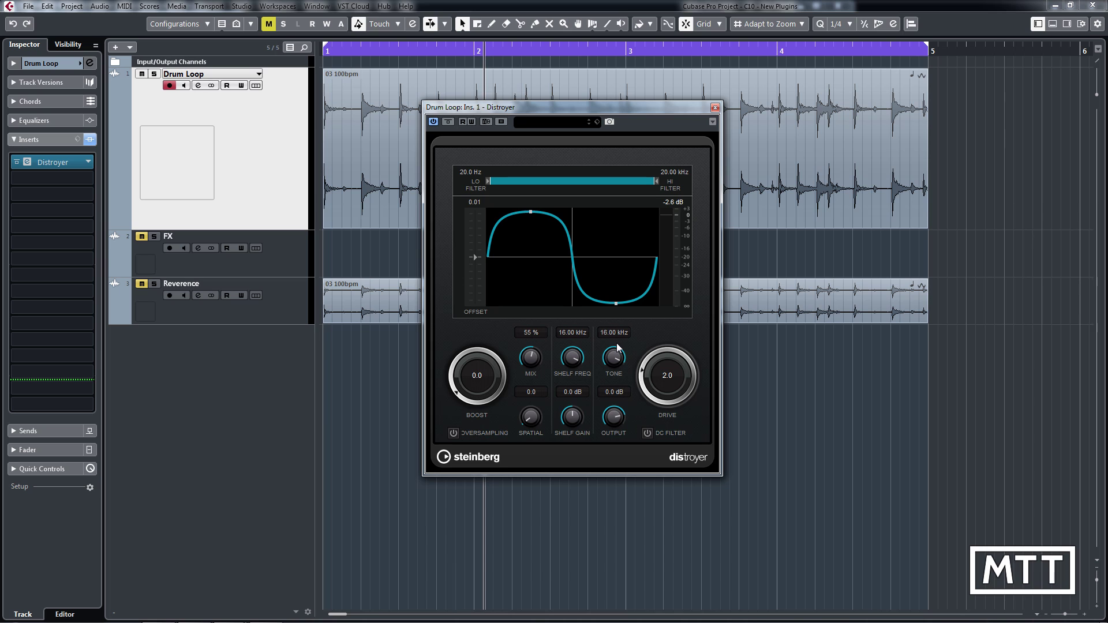
Set Distroyer's Mix to 100% and Drive to 6.0, and start playback of the loop
{"action": "left_click_drag", "start_coordinate": [531, 362], "coordinate": [519, 163]}
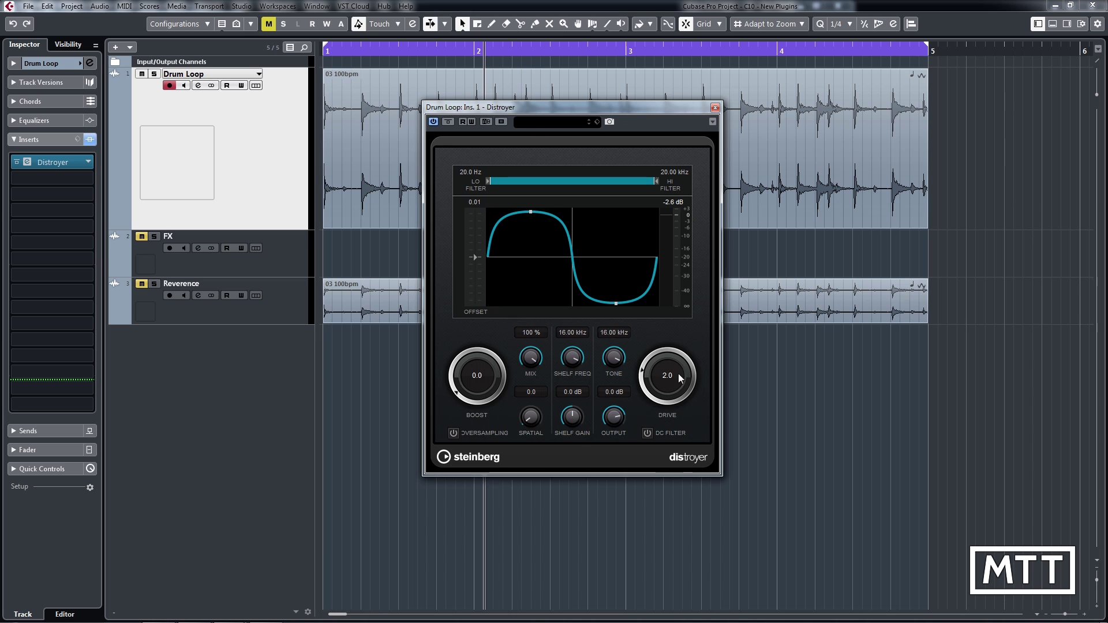
{"action": "left_click_drag", "start_coordinate": [677, 373], "coordinate": [649, 345]}
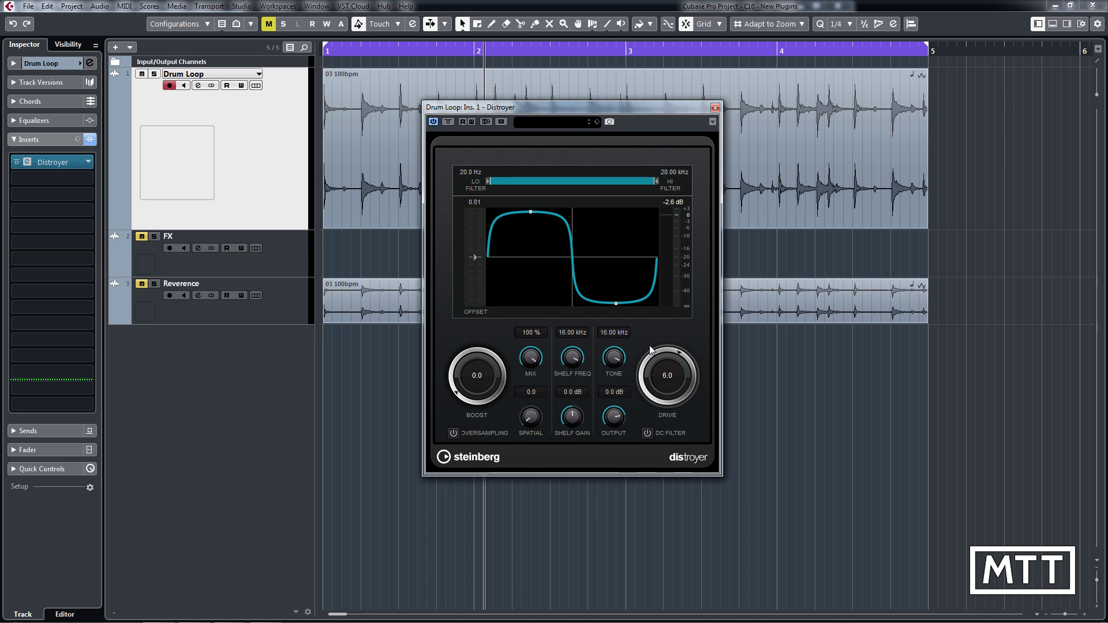
{"action": "key", "text": "space"}
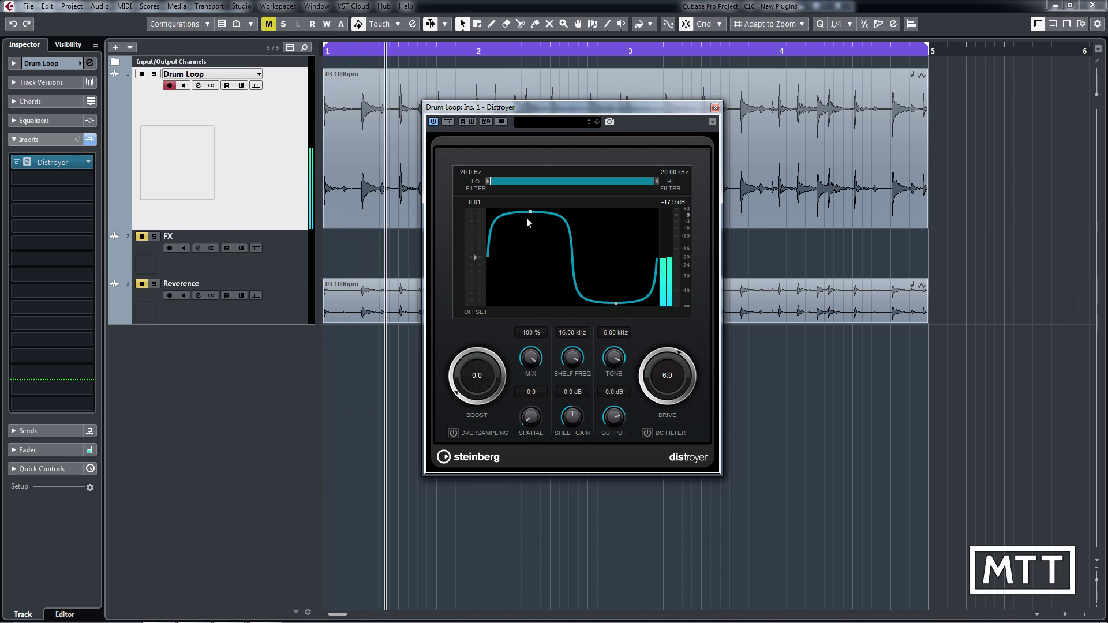
Narrow Distroyer's filter range to 114.5–340.9 Hz and reduce the Mix to 35%
{"action": "left_click_drag", "start_coordinate": [488, 185], "coordinate": [526, 182]}
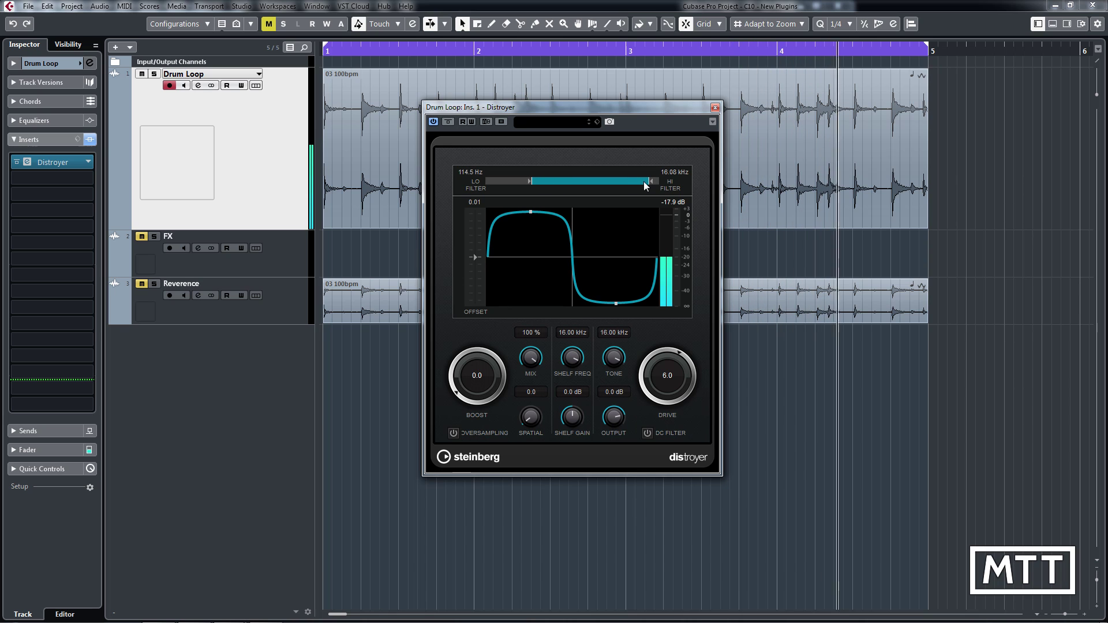
{"action": "left_click_drag", "start_coordinate": [651, 181], "coordinate": [558, 182]}
{"action": "left_click_drag", "start_coordinate": [525, 334], "coordinate": [529, 430]}
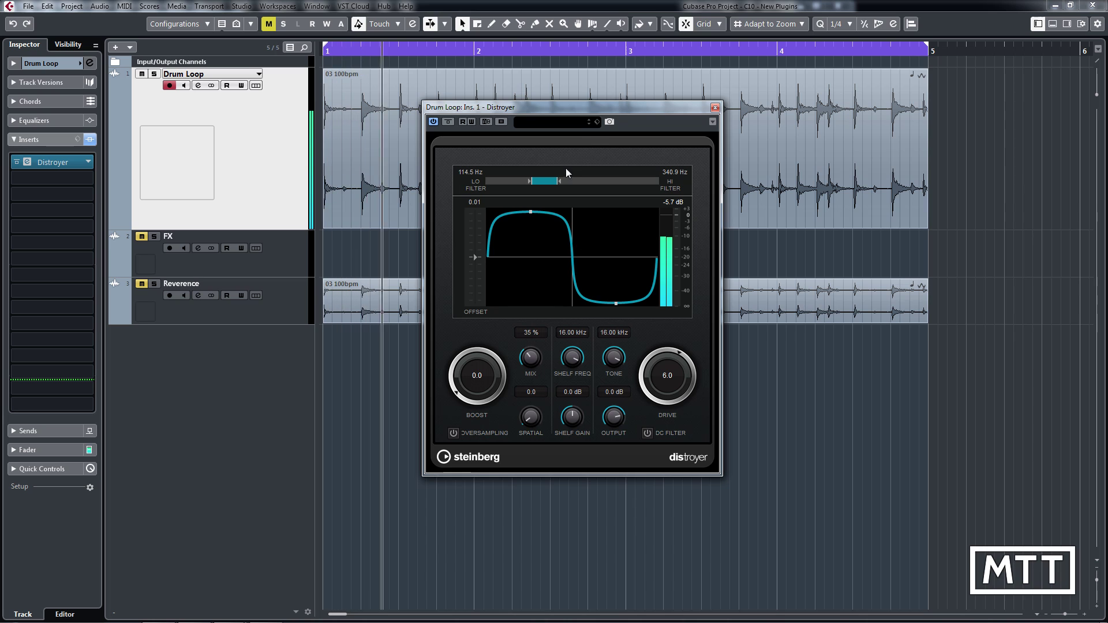
Set Distroyer's Lo filter to 5.27 kHz and Hi filter to 20.00 kHz, and close its editor
{"action": "left_click_drag", "start_coordinate": [561, 181], "coordinate": [621, 186]}
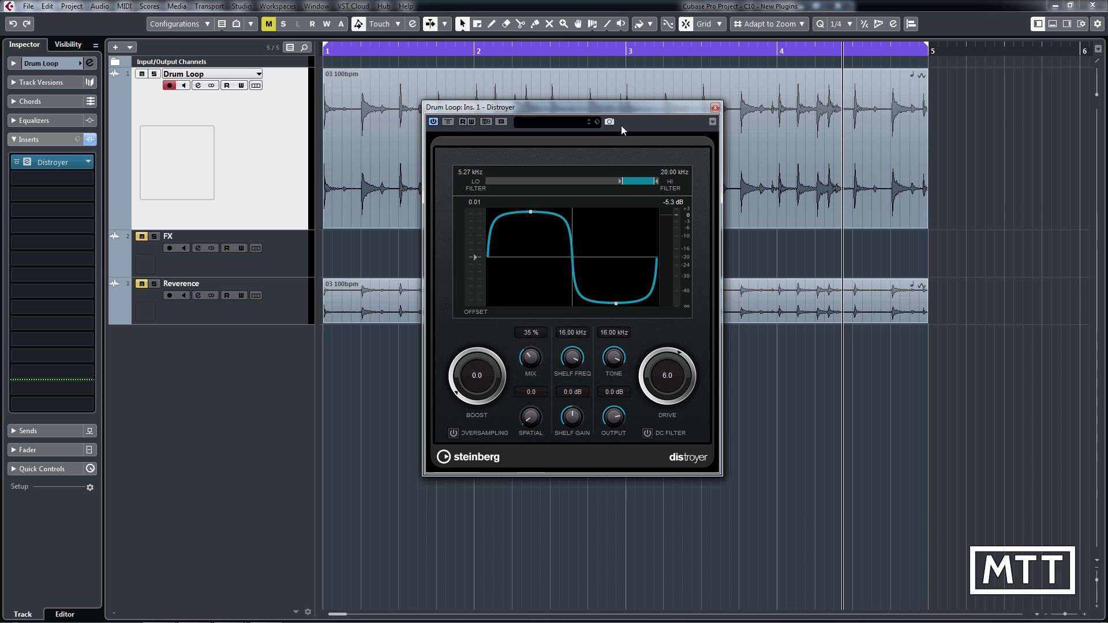
{"action": "left_click", "coordinate": [715, 108]}
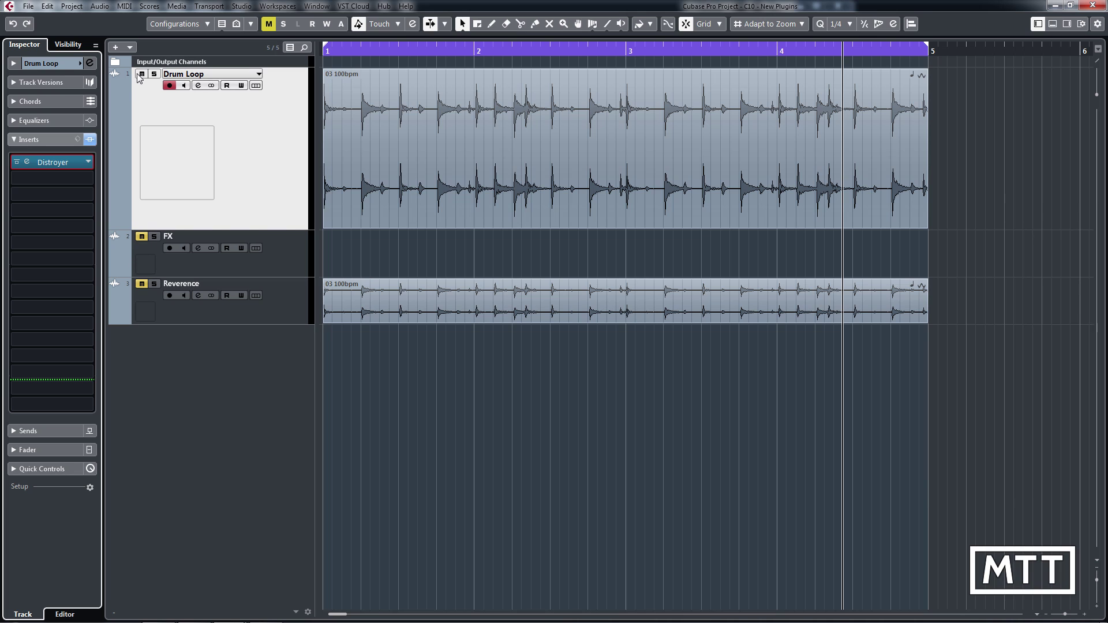
Open StudioEQ on the FX track, examine its redesigned interface and Band 1 filter types, and close it
{"action": "left_click", "coordinate": [294, 254]}
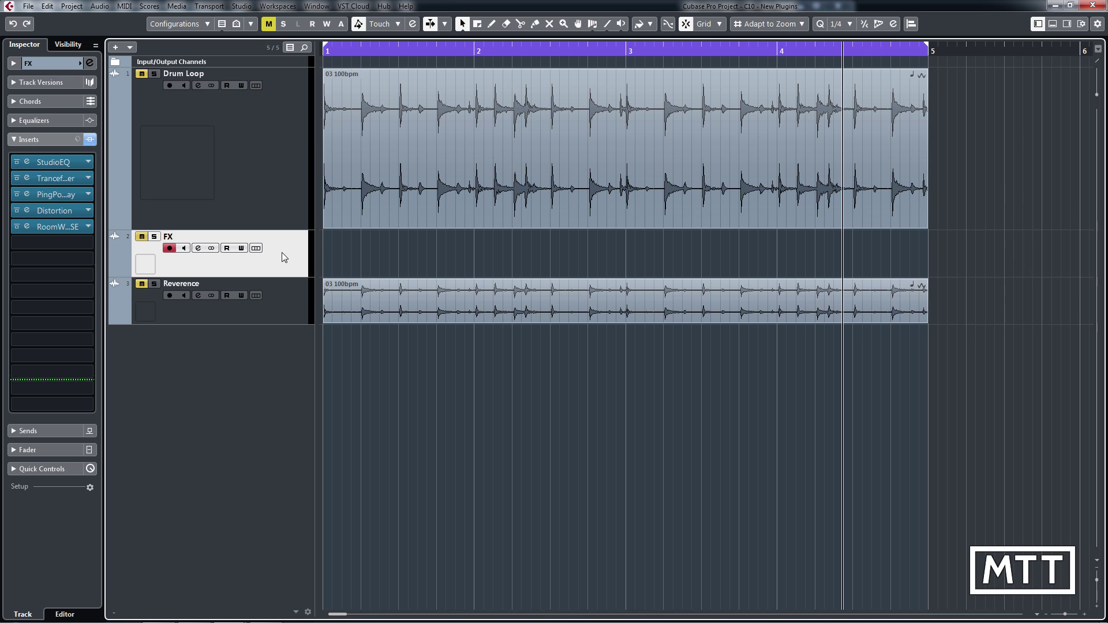
{"action": "left_click", "coordinate": [26, 162]}
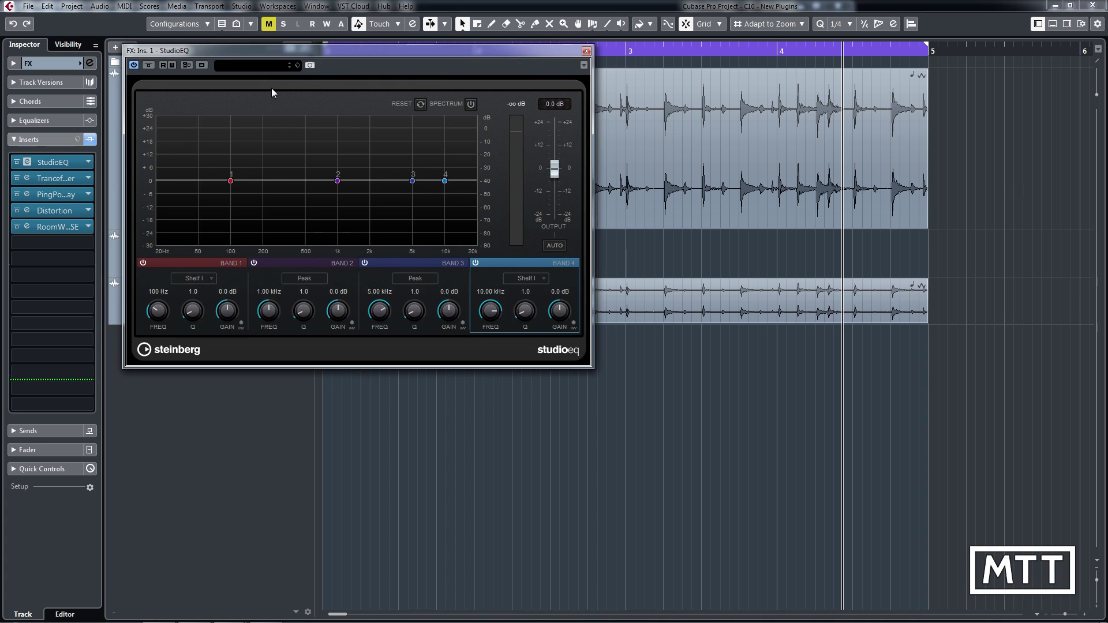
{"action": "left_click_drag", "start_coordinate": [350, 48], "coordinate": [585, 142]}
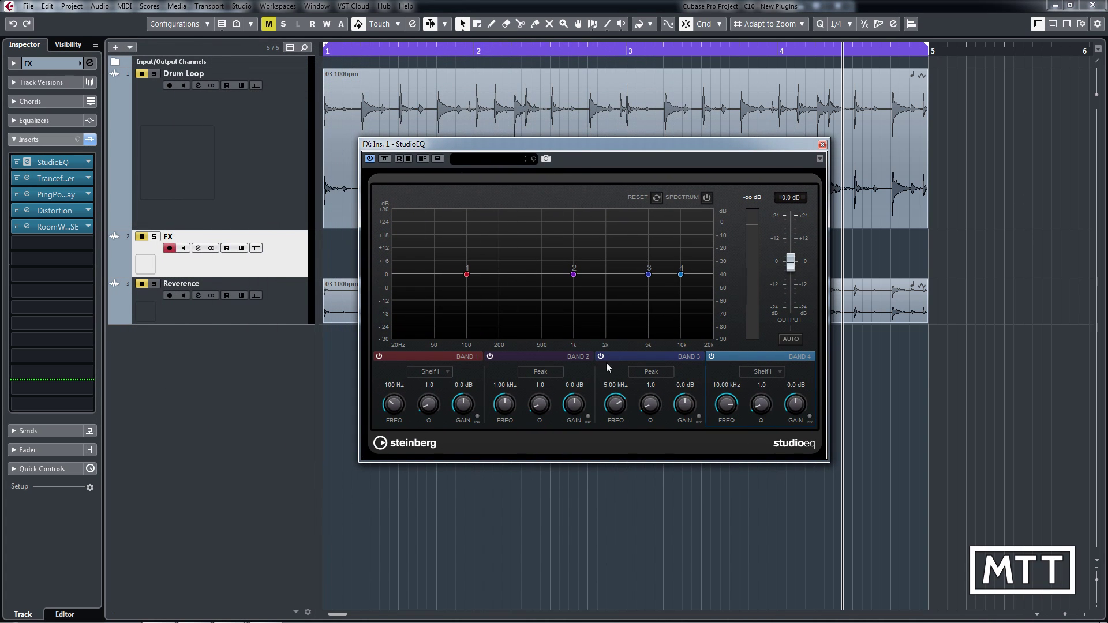
{"action": "left_click", "coordinate": [437, 371]}
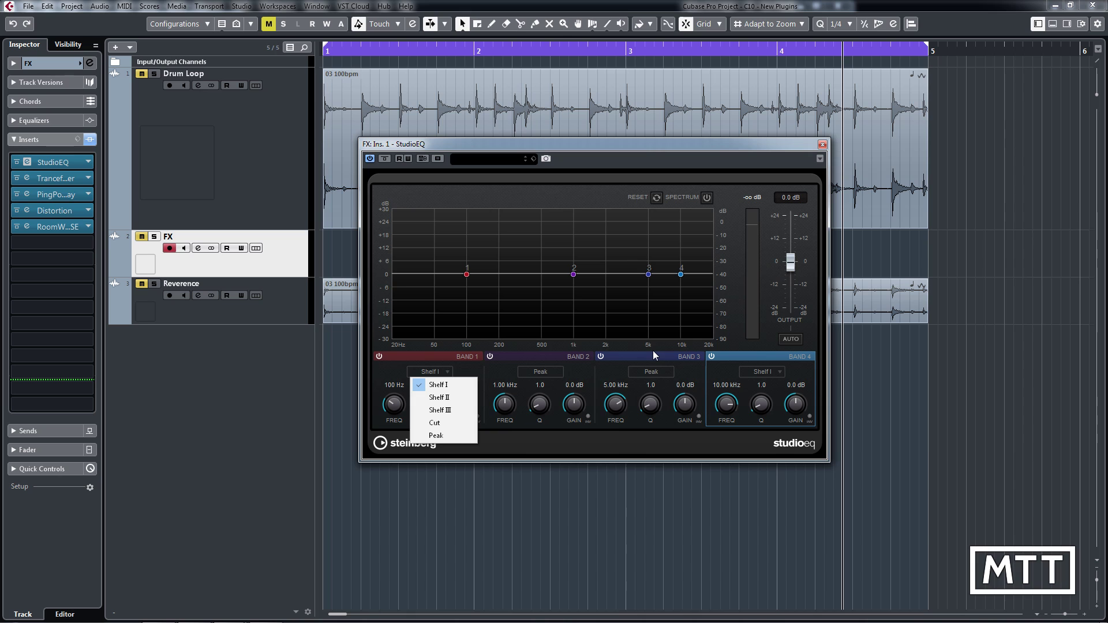
{"action": "left_click", "coordinate": [704, 354]}
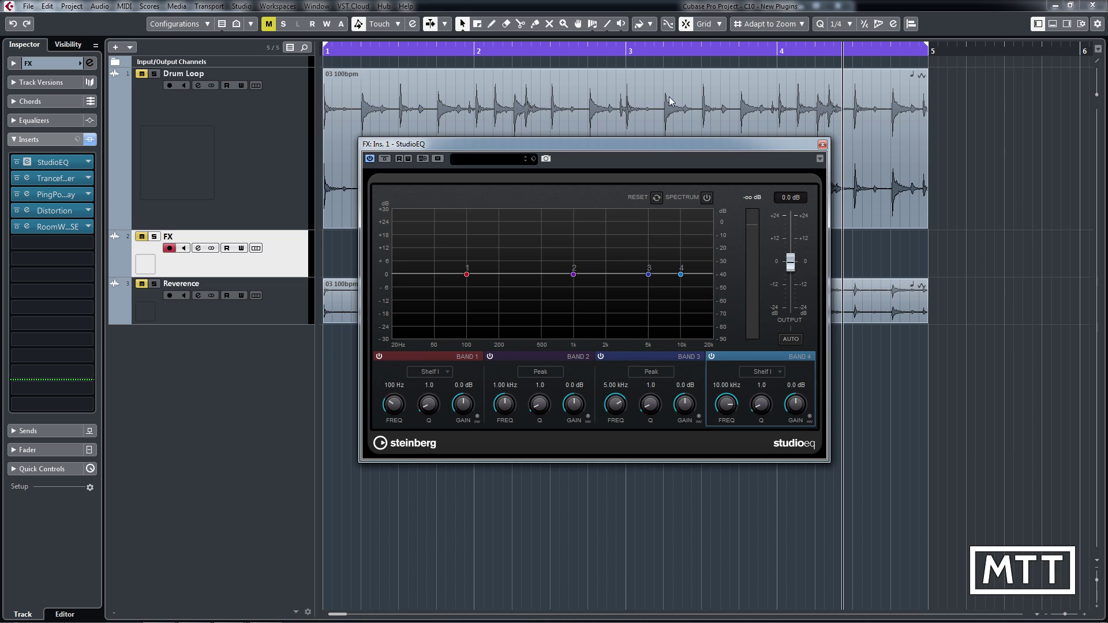
{"action": "left_click_drag", "start_coordinate": [666, 144], "coordinate": [661, 32]}
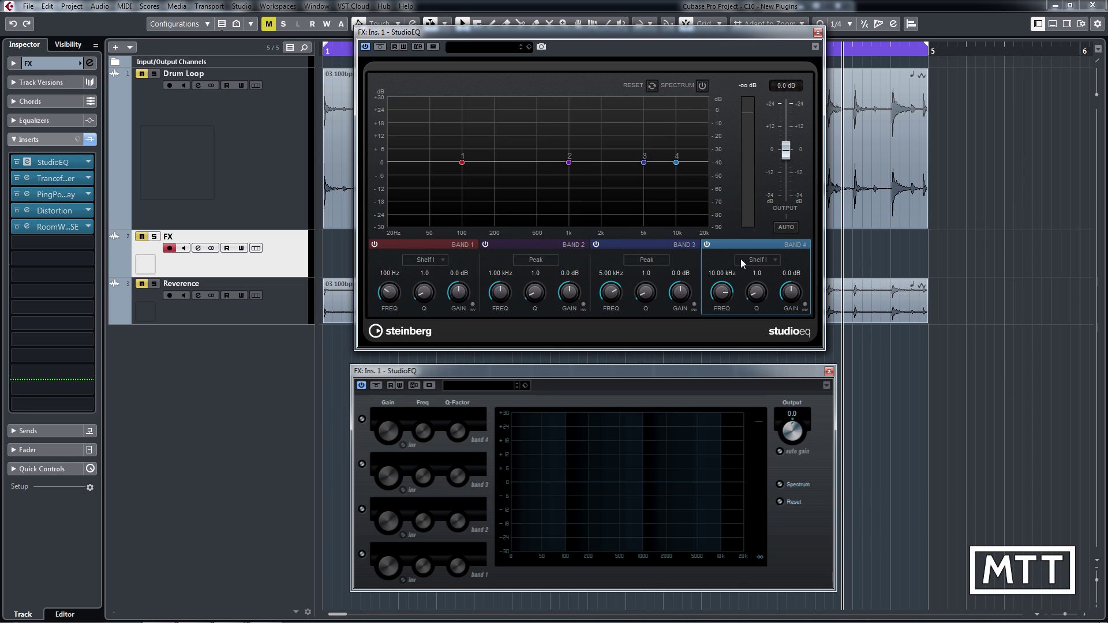
{"action": "left_click", "coordinate": [818, 33]}
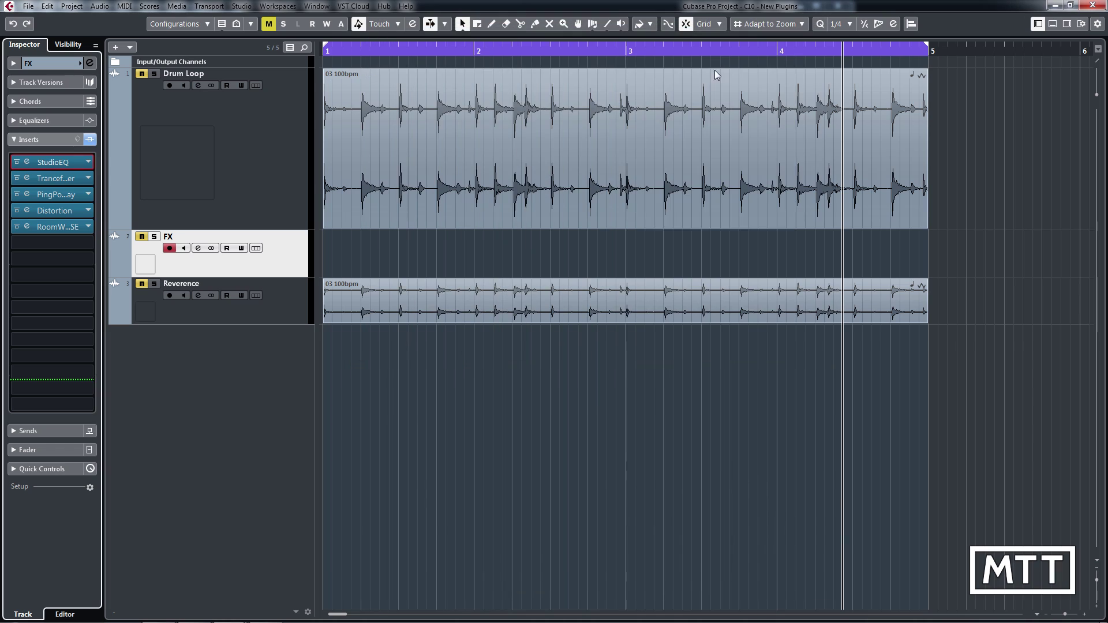
Open the Tranceformer insert on the FX track, examine its redesigned interface, and close it
{"action": "left_click", "coordinate": [26, 178]}
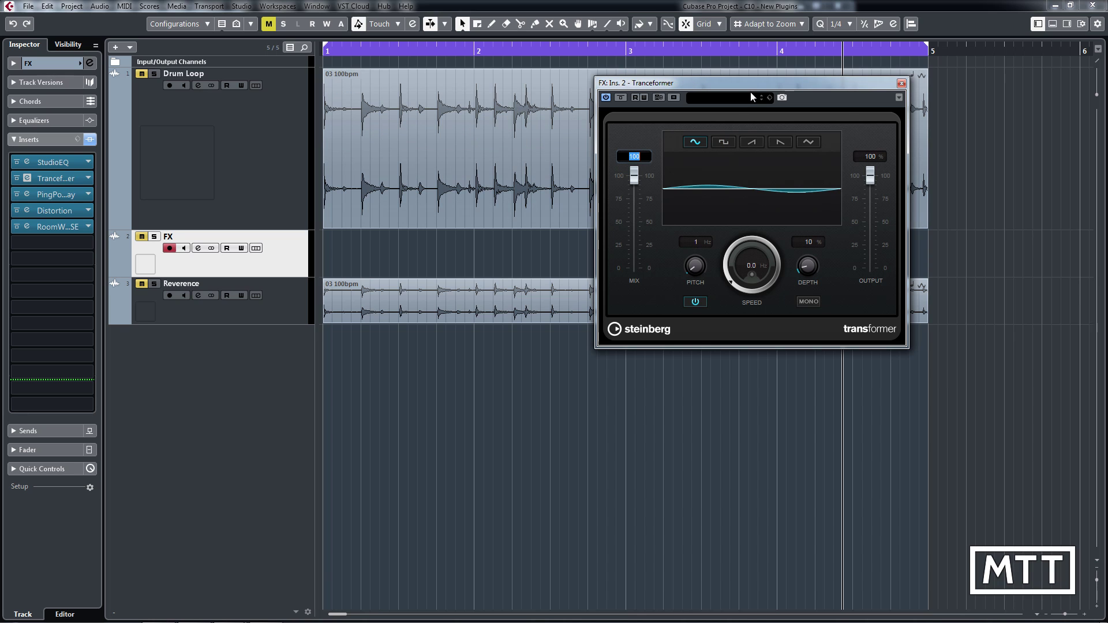
{"action": "left_click_drag", "start_coordinate": [756, 86], "coordinate": [776, 54]}
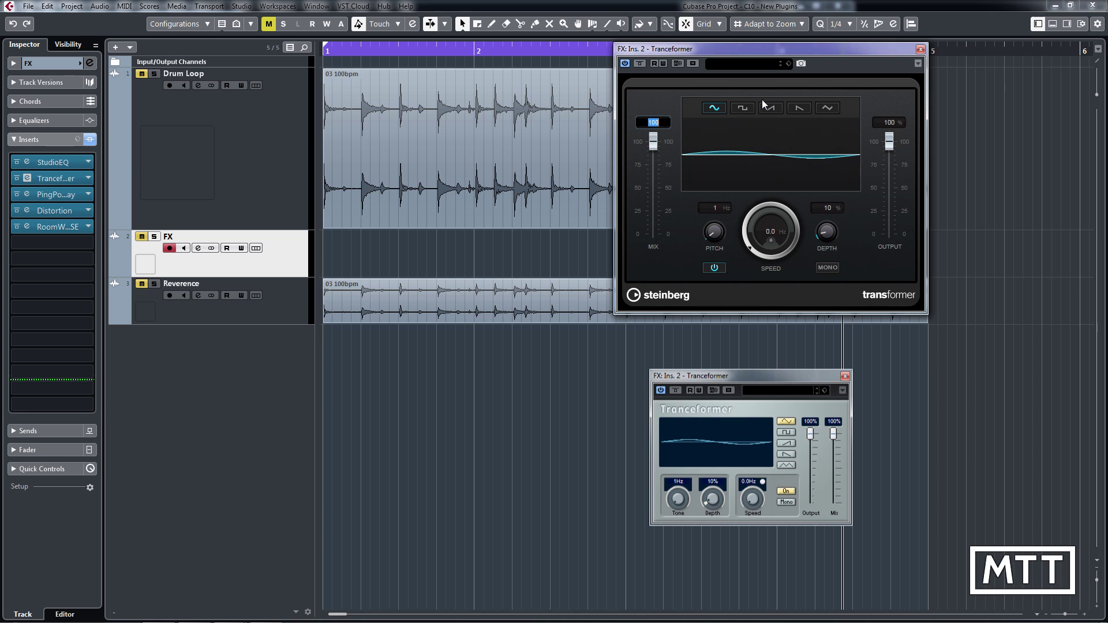
{"action": "left_click", "coordinate": [920, 49]}
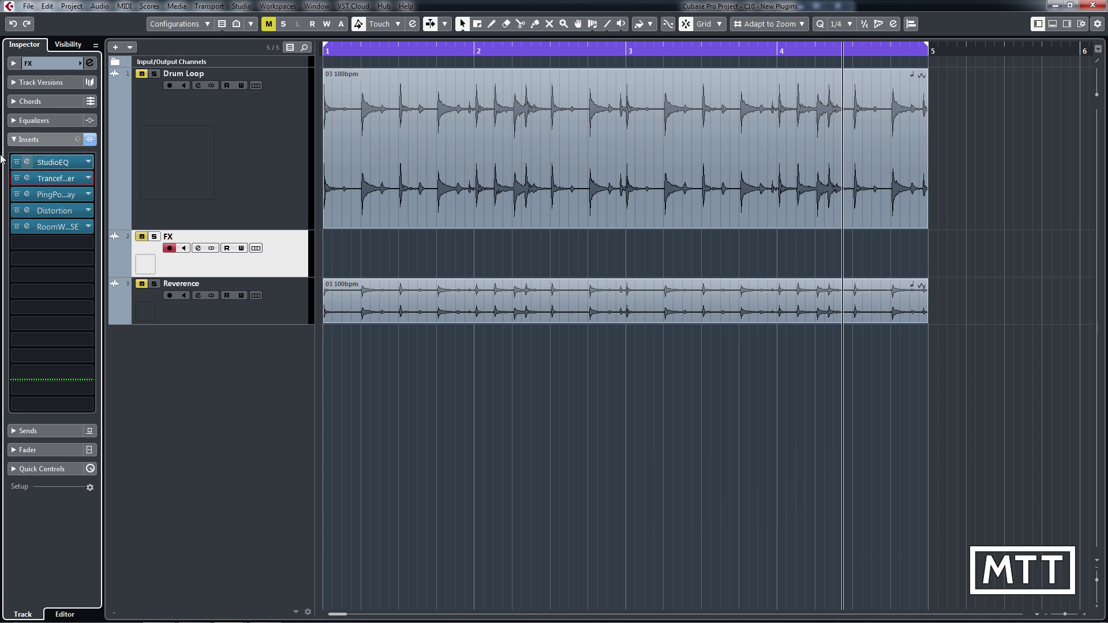
Open the PingPongDelay, Distortion and RoomWorks SE inserts on the FX track one at a time, examine each redesigned interface, and close it
{"action": "left_click", "coordinate": [27, 194]}
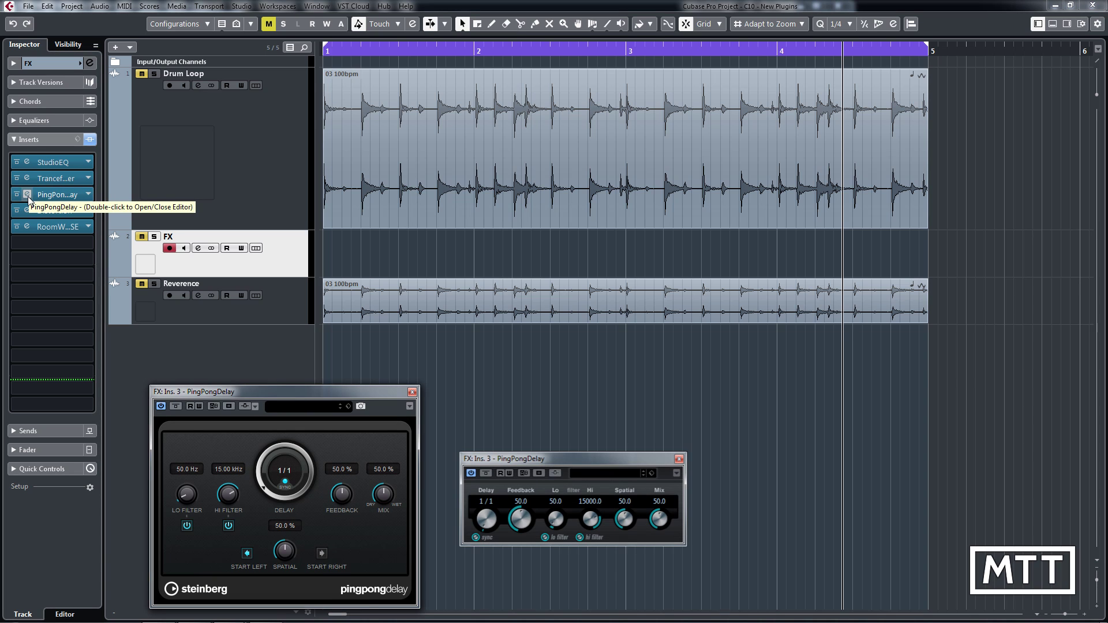
{"action": "left_click", "coordinate": [27, 196]}
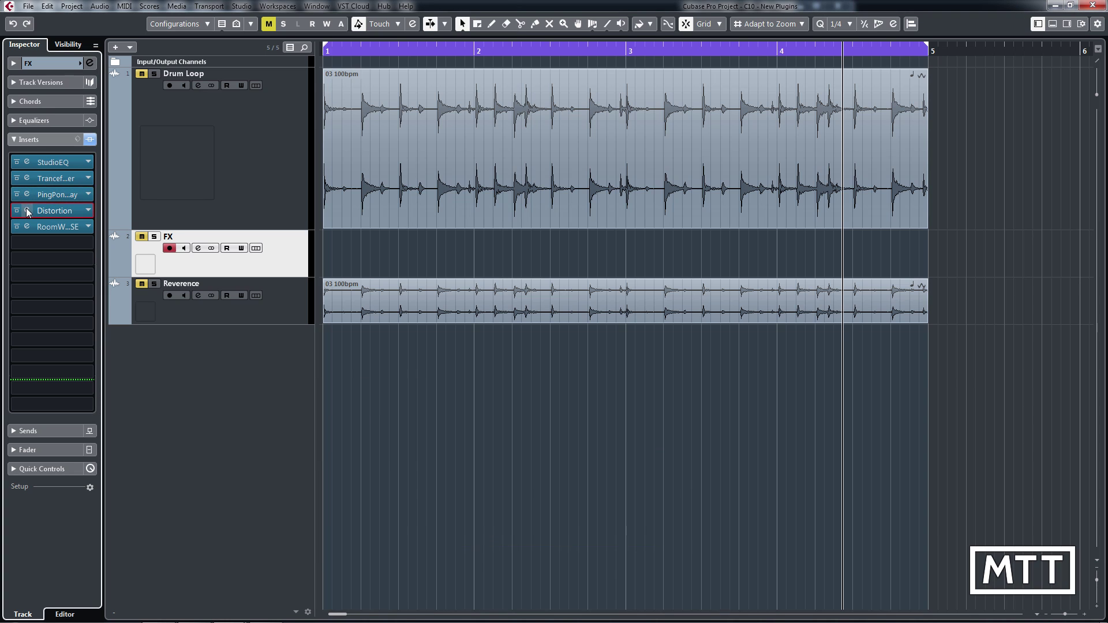
{"action": "left_click", "coordinate": [26, 209]}
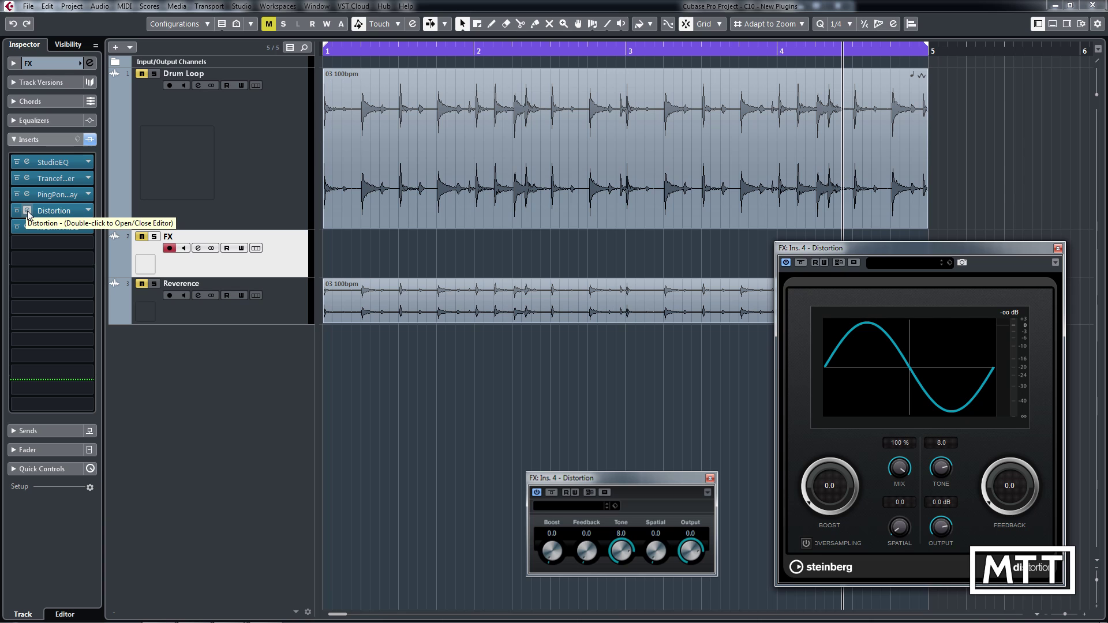
{"action": "left_click", "coordinate": [26, 210]}
{"action": "left_click", "coordinate": [26, 224]}
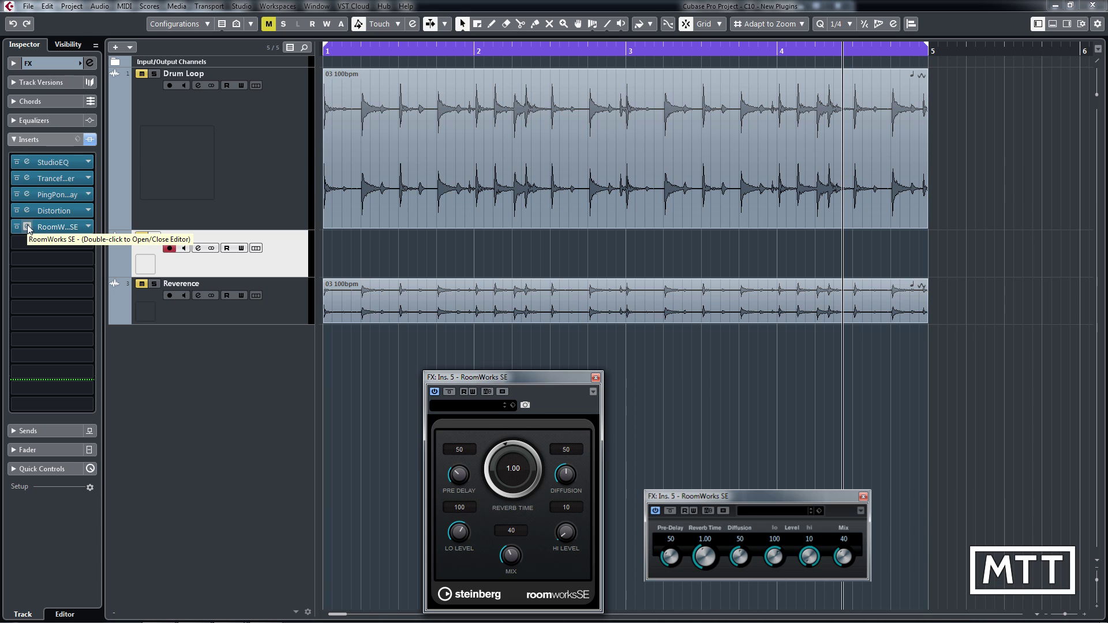
{"action": "left_click", "coordinate": [27, 226]}
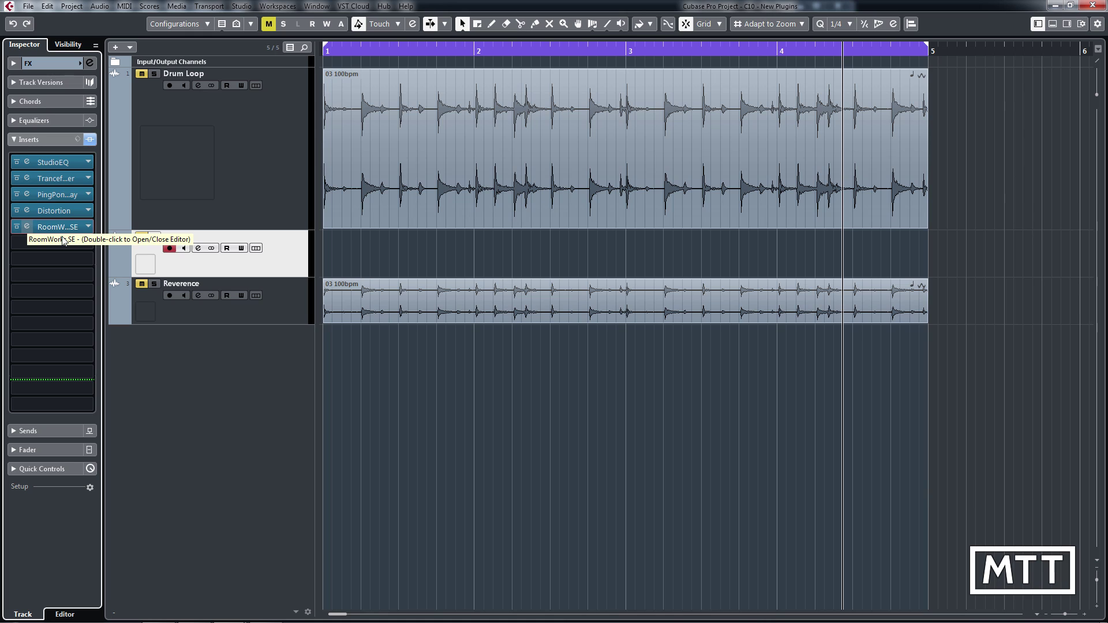
Return the playhead to the project start, then unmute the Reverence track and open its REVerence insert
{"action": "key", "text": "period"}
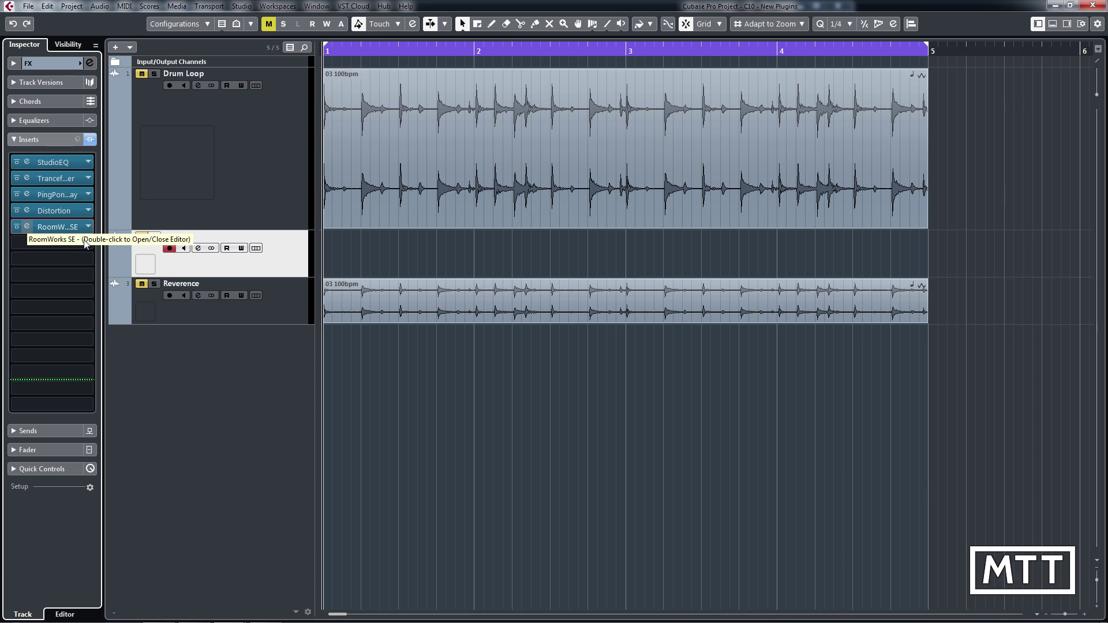
{"action": "left_click", "coordinate": [284, 302]}
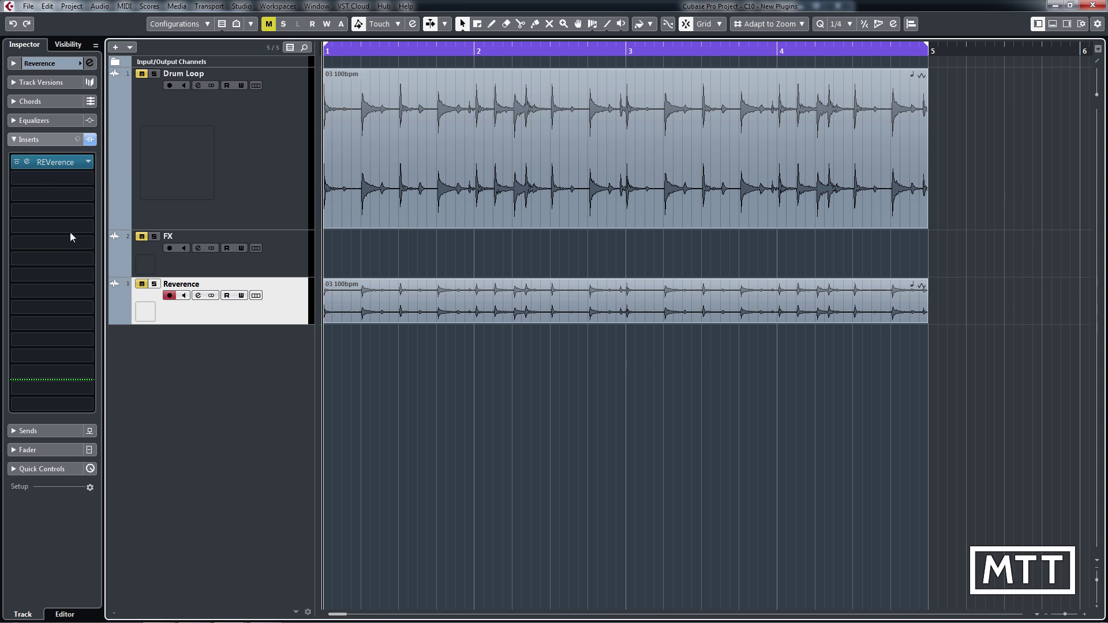
{"action": "left_click", "coordinate": [142, 284]}
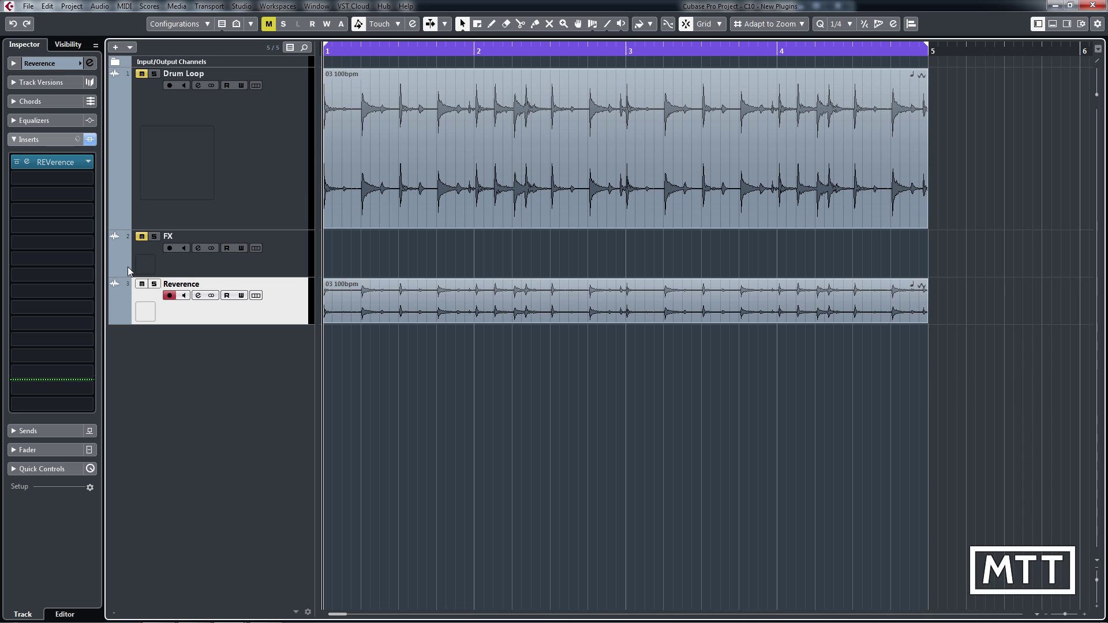
{"action": "double_click", "coordinate": [26, 164]}
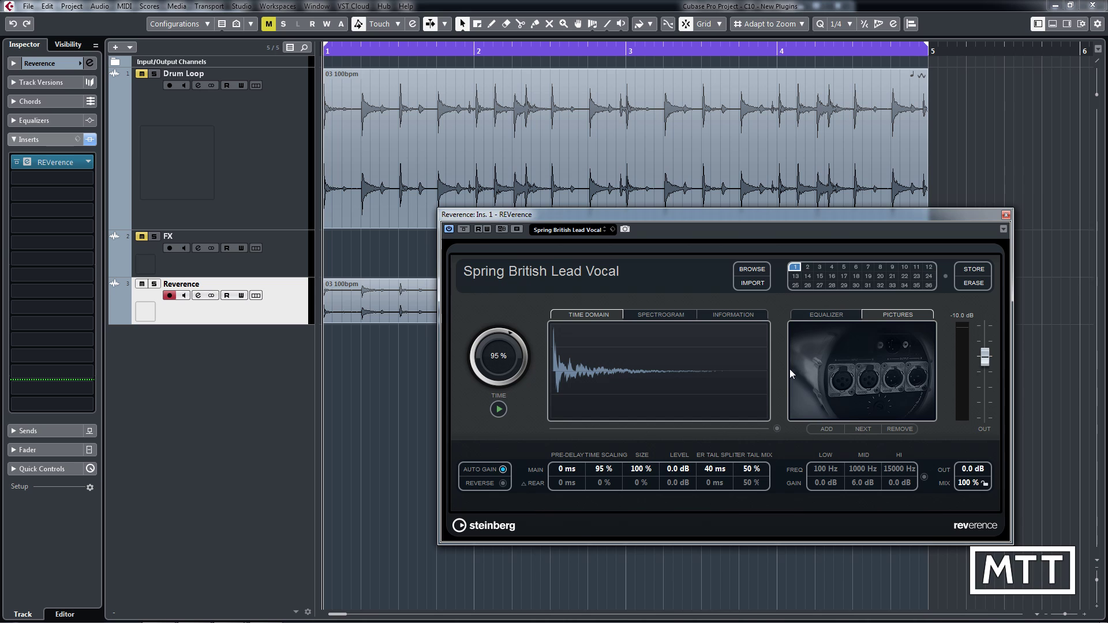
Play the Reverence track's loop with REVerence bypassed and with it active, comparing the dry sound with the Spring British Lead Vocal preset
{"action": "left_click", "coordinate": [464, 230]}
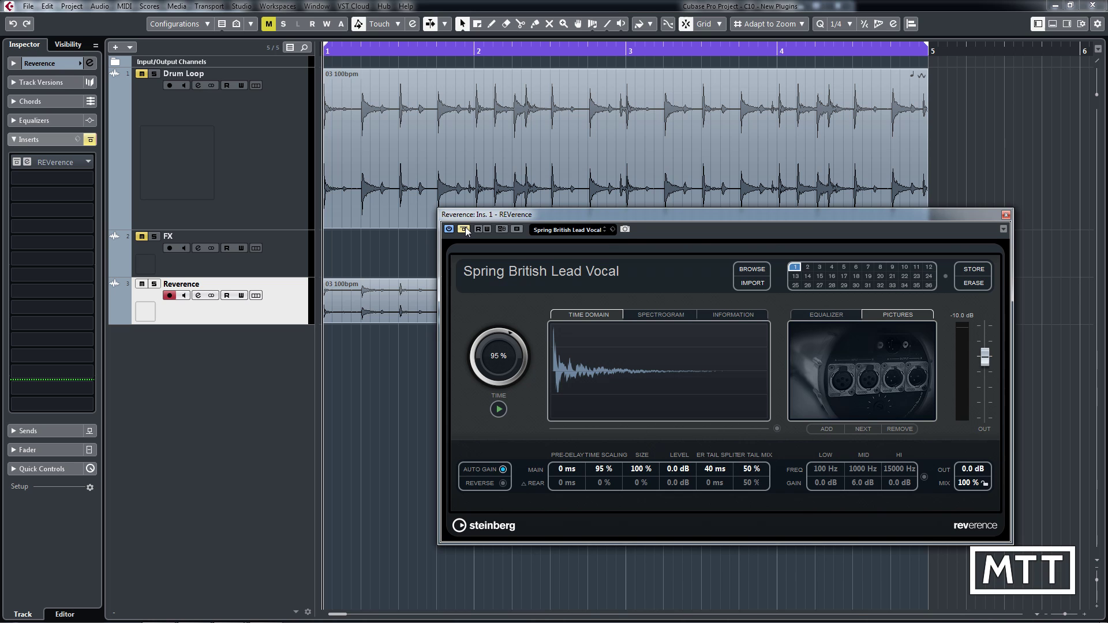
{"action": "key", "text": "space"}
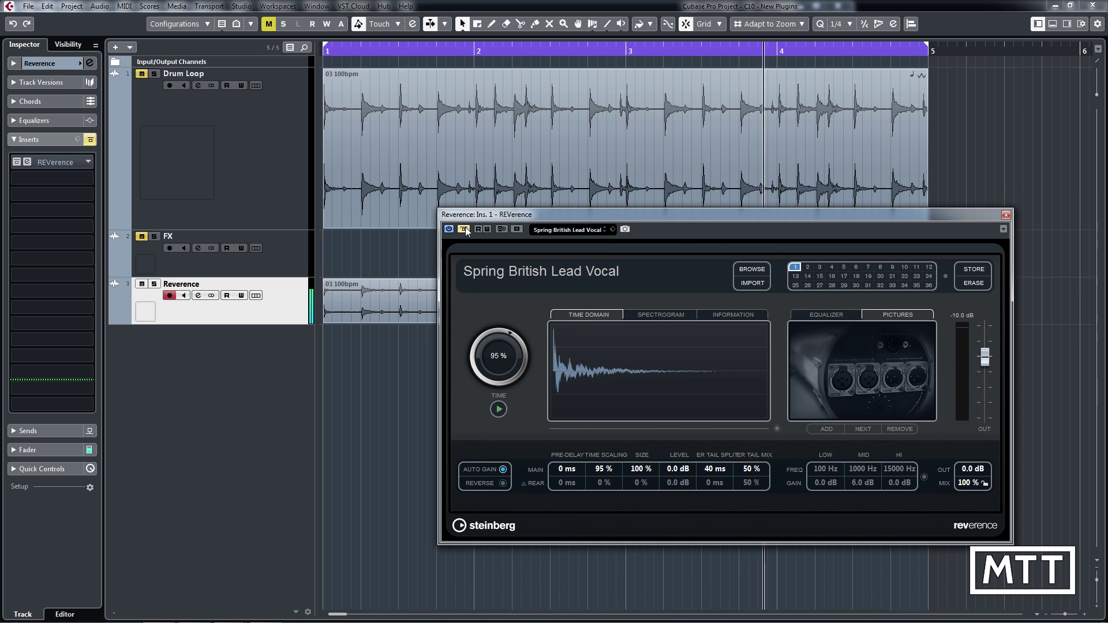
{"action": "left_click", "coordinate": [464, 229]}
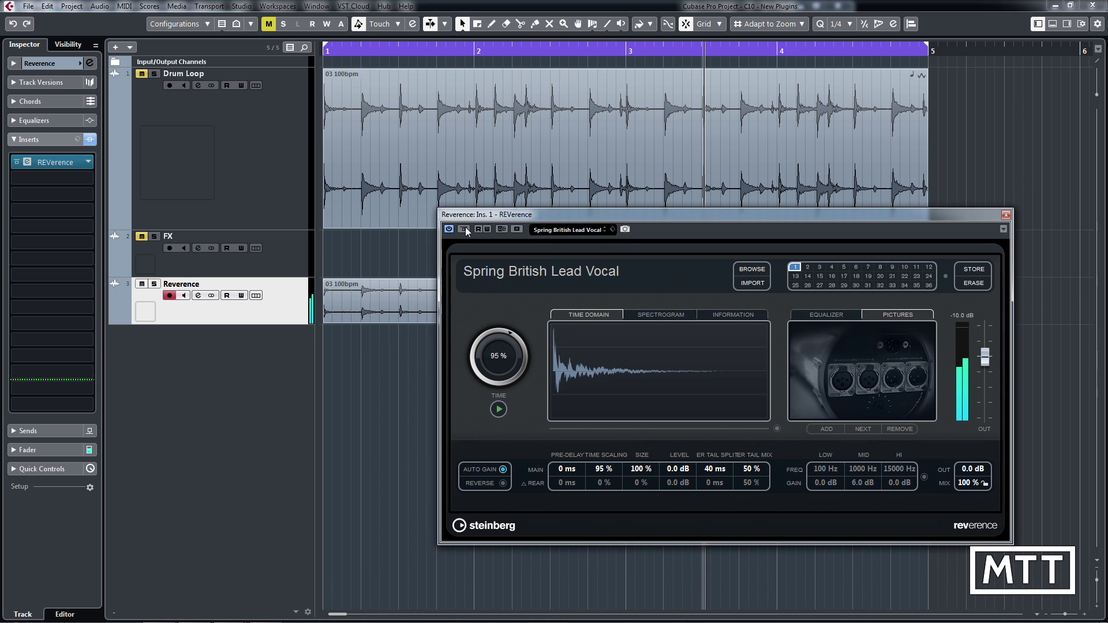
{"action": "key", "text": "space"}
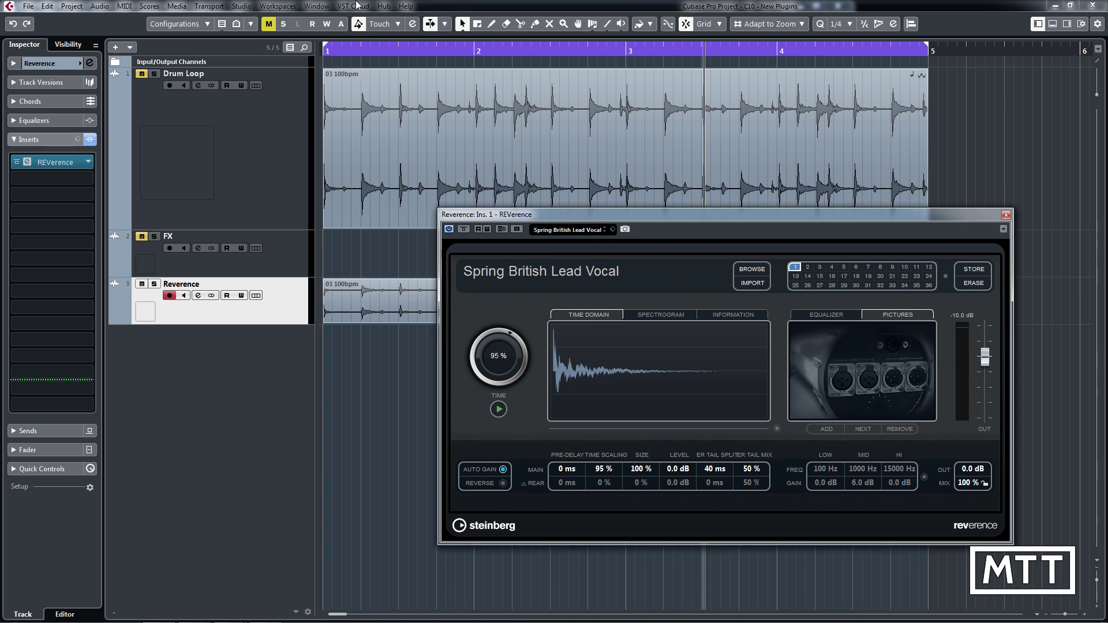
Open MediaBay, close the REVerence editor, examine the Vintage Verb Collection's REVerence presets, and close MediaBay
{"action": "left_click", "coordinate": [175, 7]}
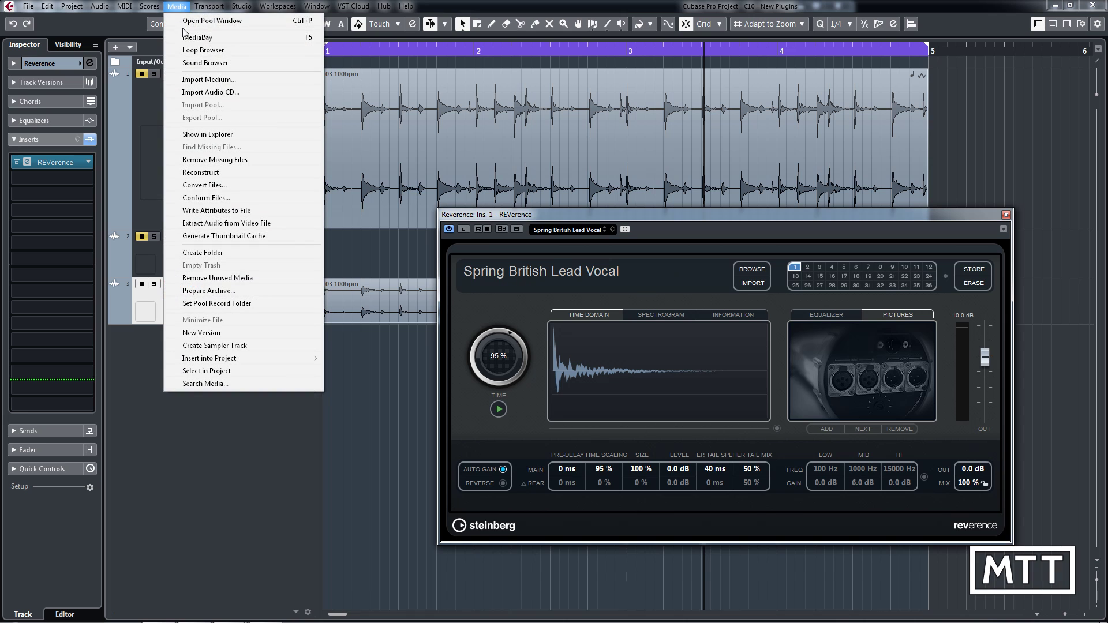
{"action": "left_click", "coordinate": [190, 37]}
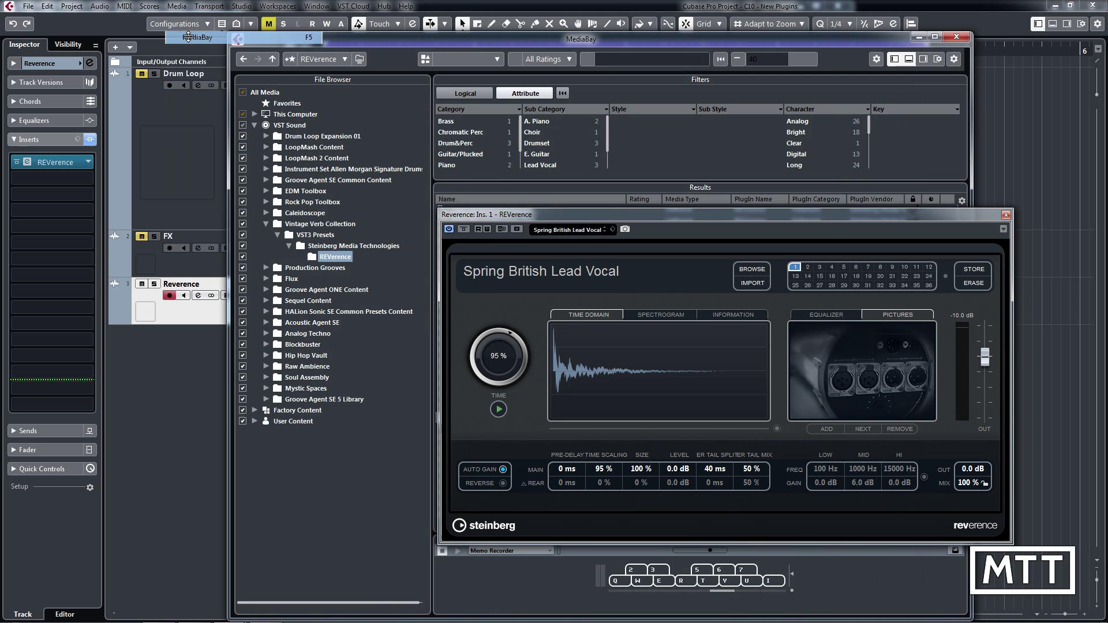
{"action": "left_click", "coordinate": [1006, 215]}
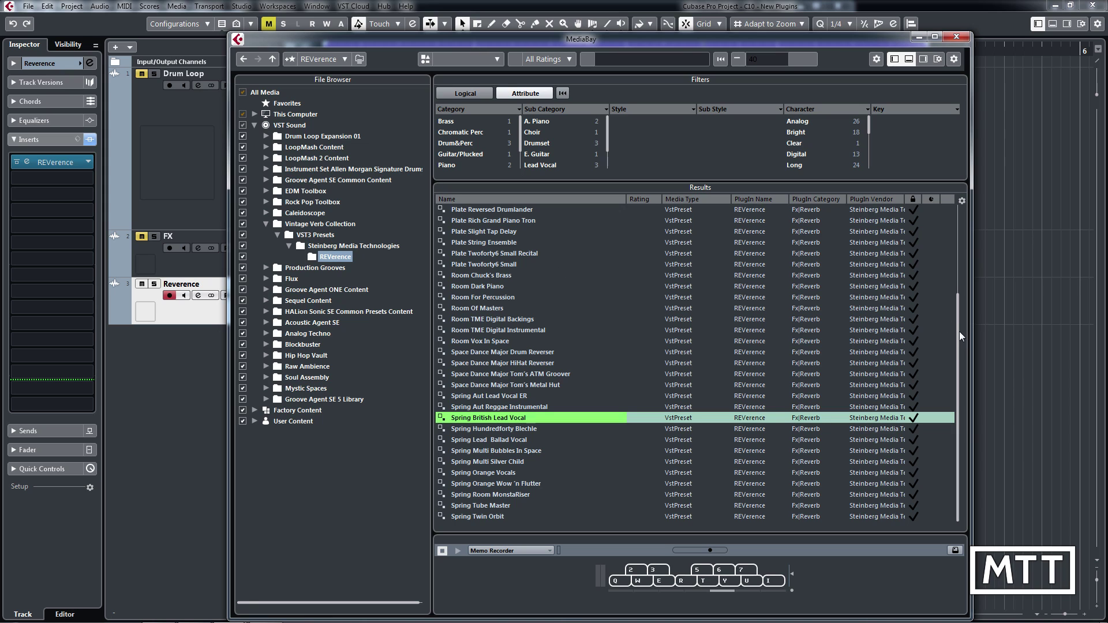
{"action": "scroll", "coordinate": [958, 279], "scroll_direction": "up", "scroll_amount": 5}
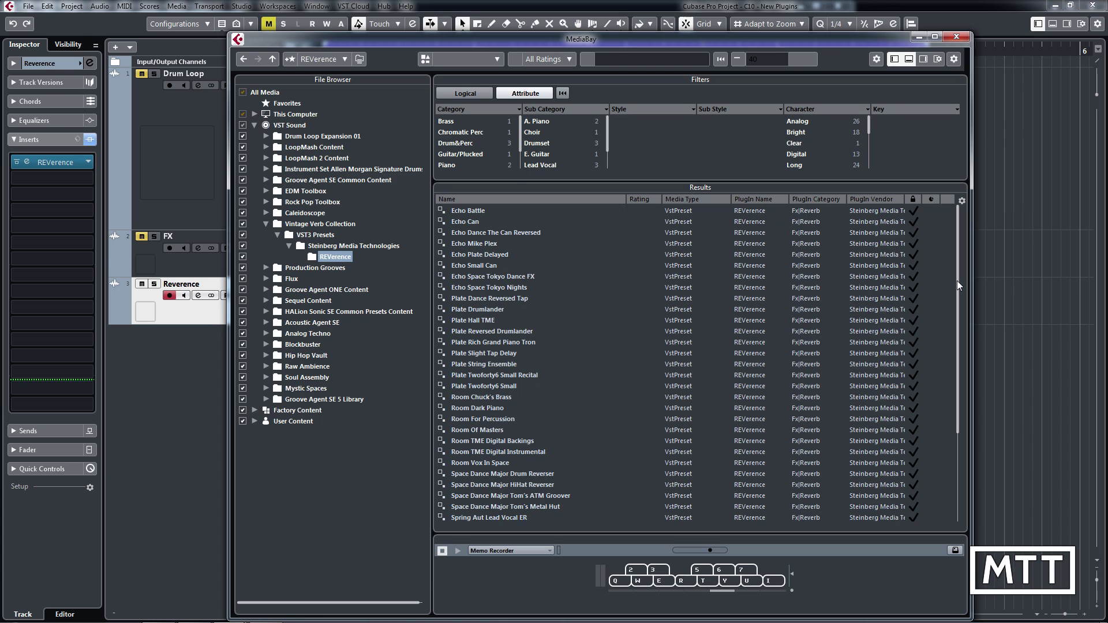
{"action": "left_click_drag", "start_coordinate": [957, 283], "coordinate": [958, 362]}
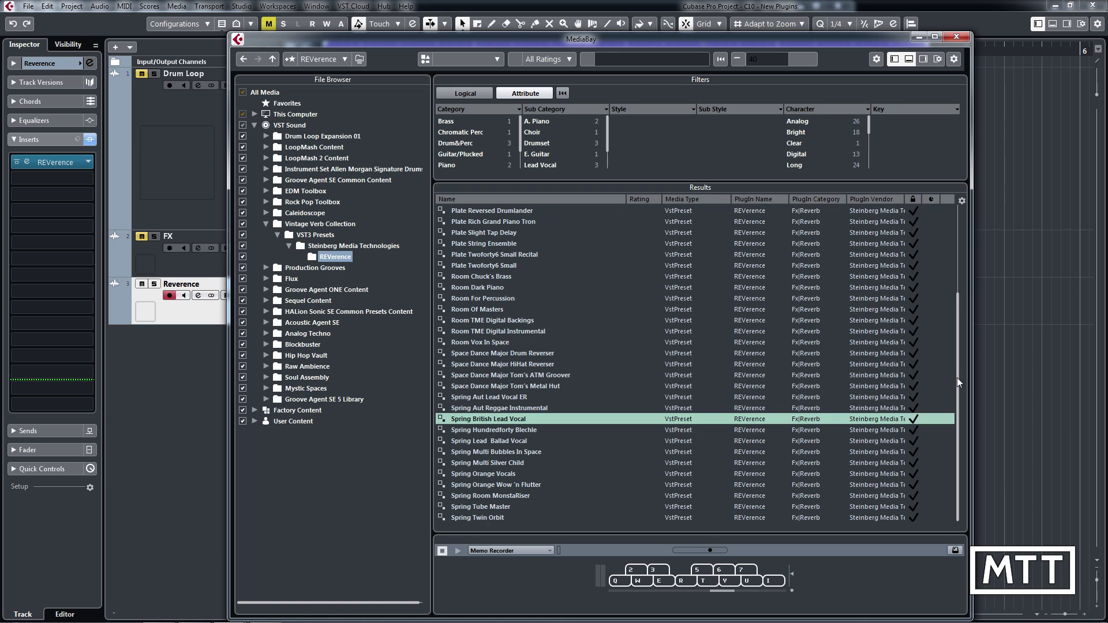
{"action": "left_click_drag", "start_coordinate": [956, 378], "coordinate": [953, 260]}
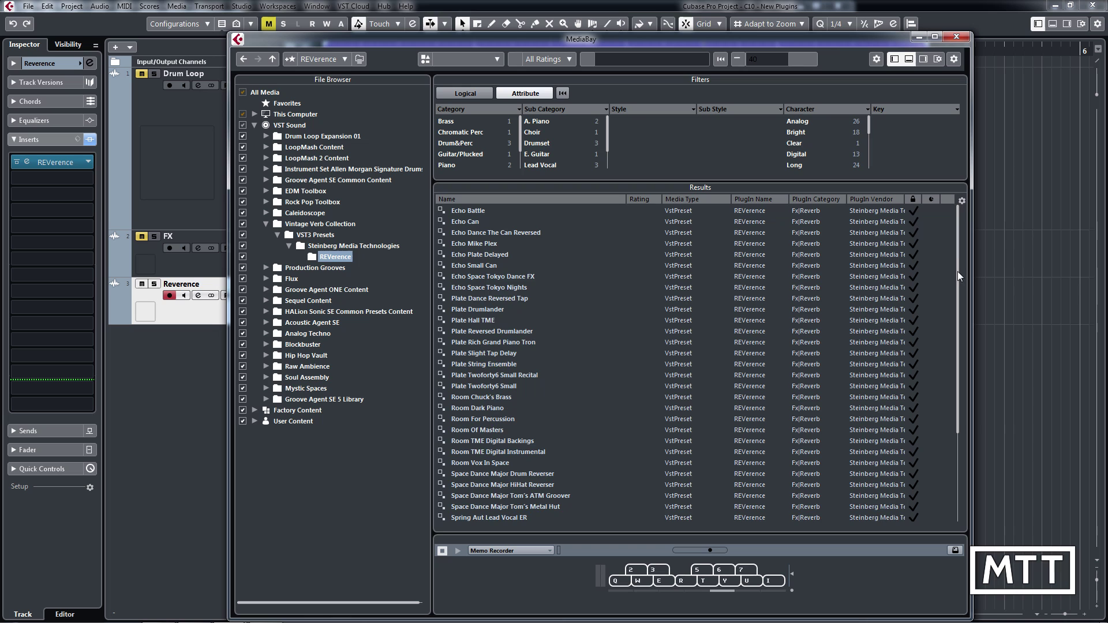
{"action": "left_click_drag", "start_coordinate": [957, 271], "coordinate": [956, 373]}
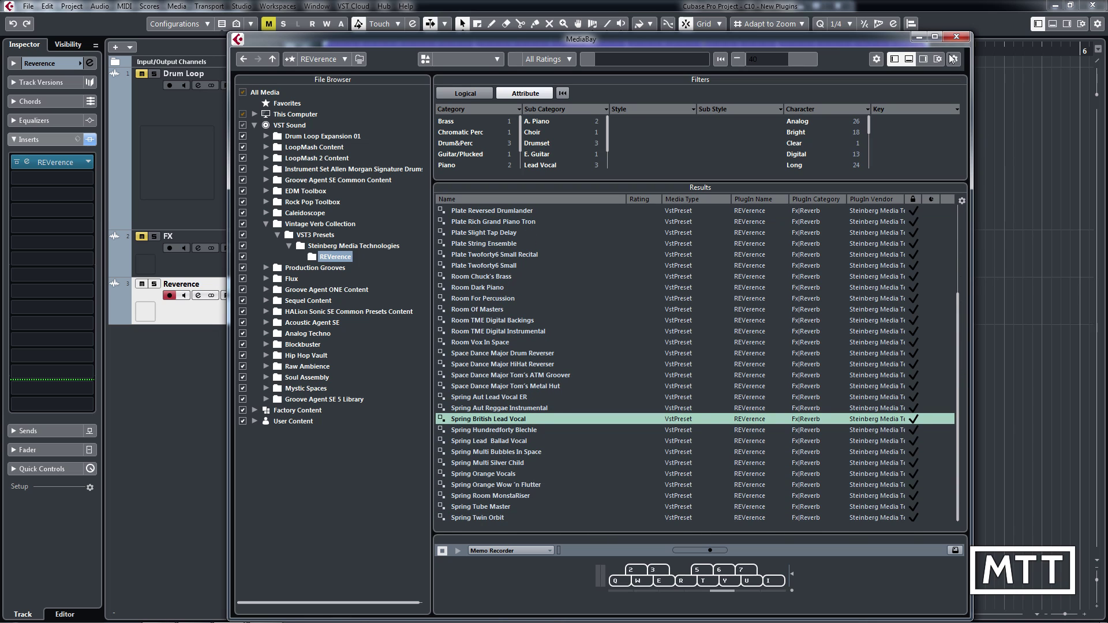
{"action": "left_click", "coordinate": [953, 36]}
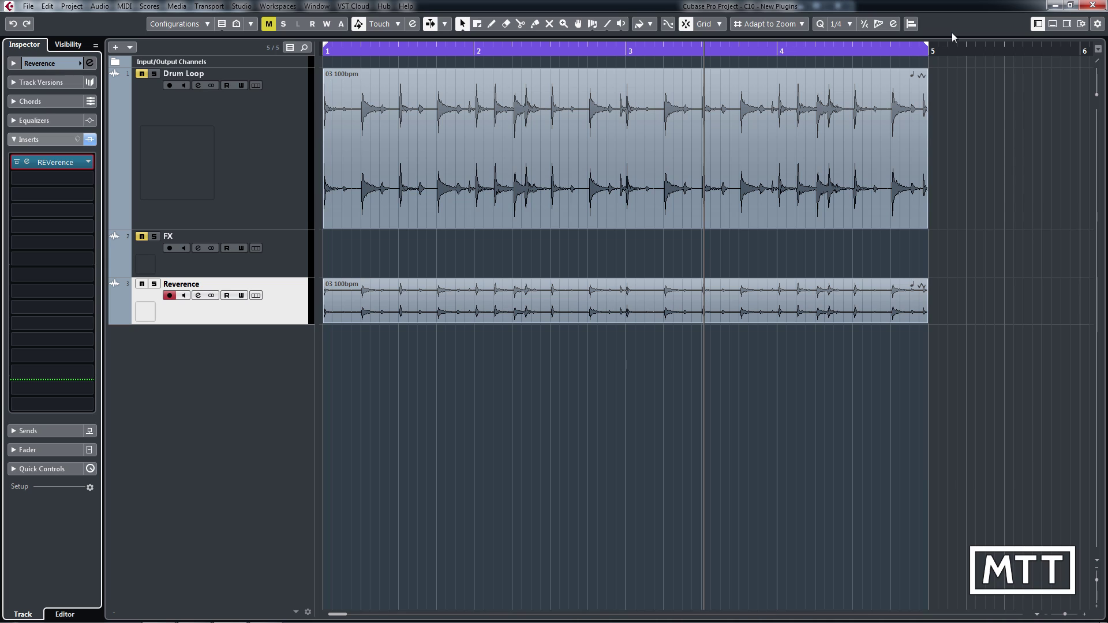